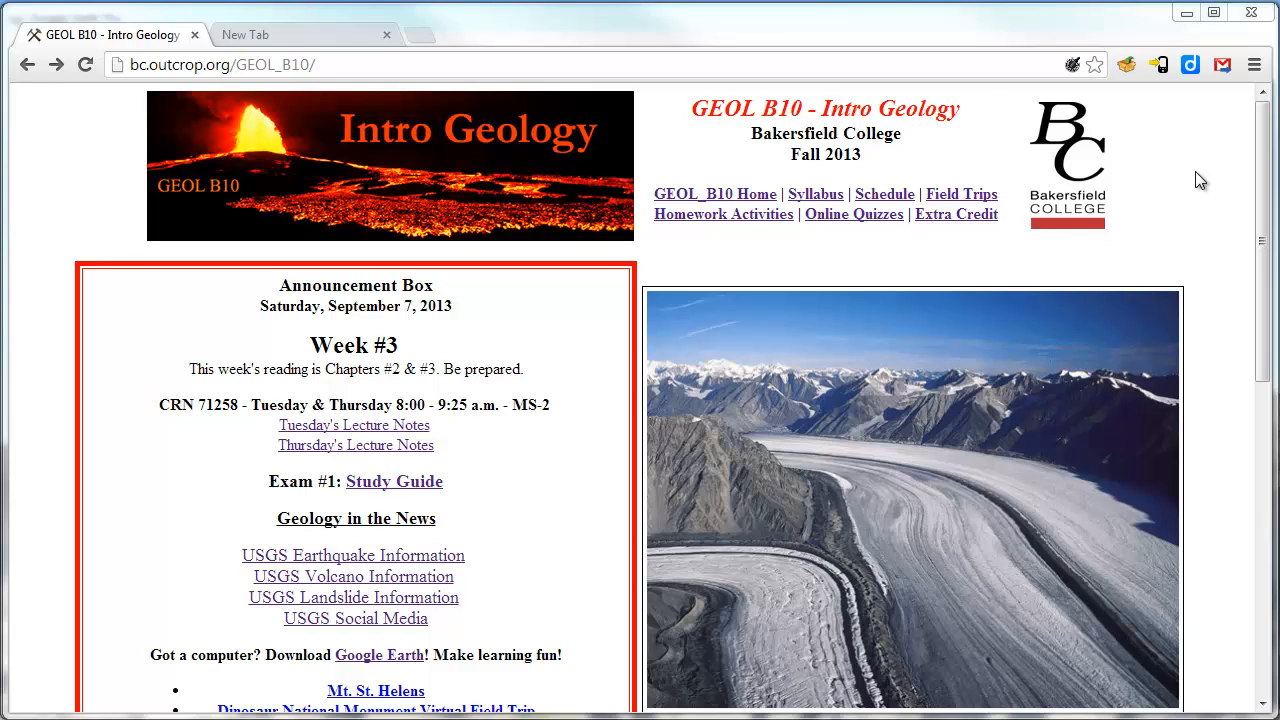
Go to the GEOL B10 Homework Activities page from the course site's navigation bar.
{"action": "left_click", "coordinate": [711, 222]}
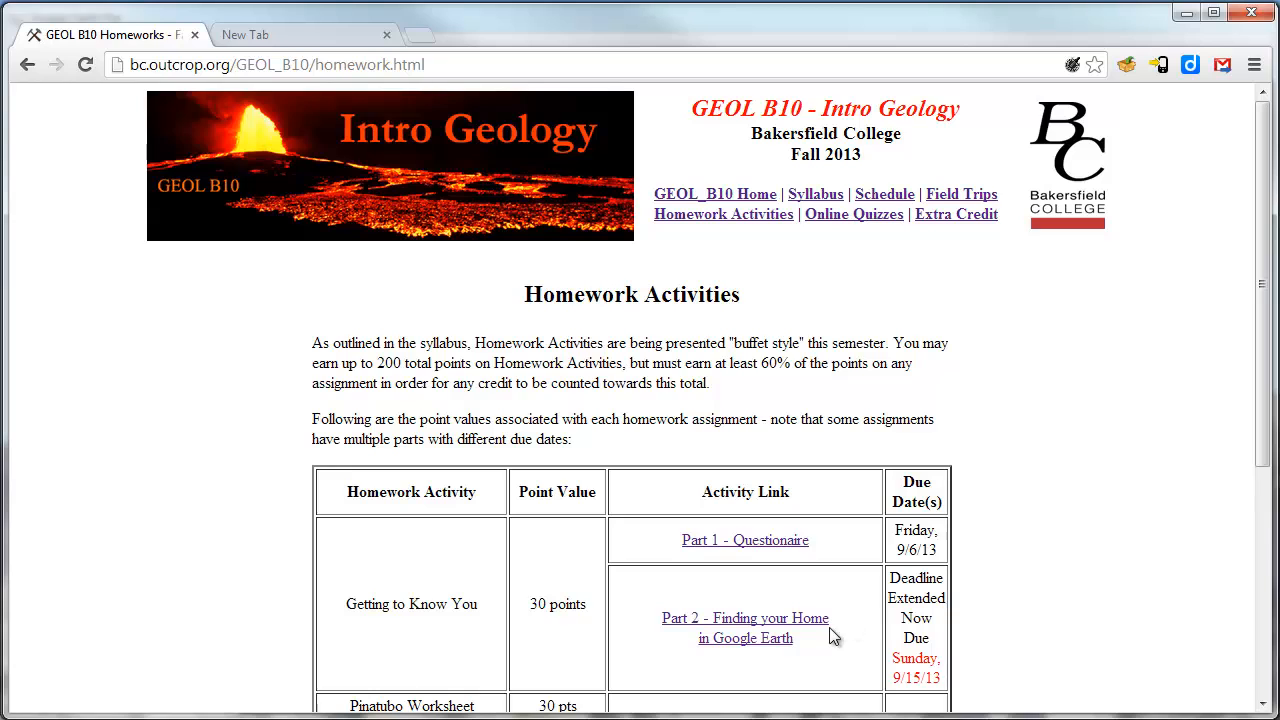
Open the 'Part 2 - Finding your Home in Google Earth' instructions and follow their Google Earth link.
{"action": "left_click", "coordinate": [758, 626]}
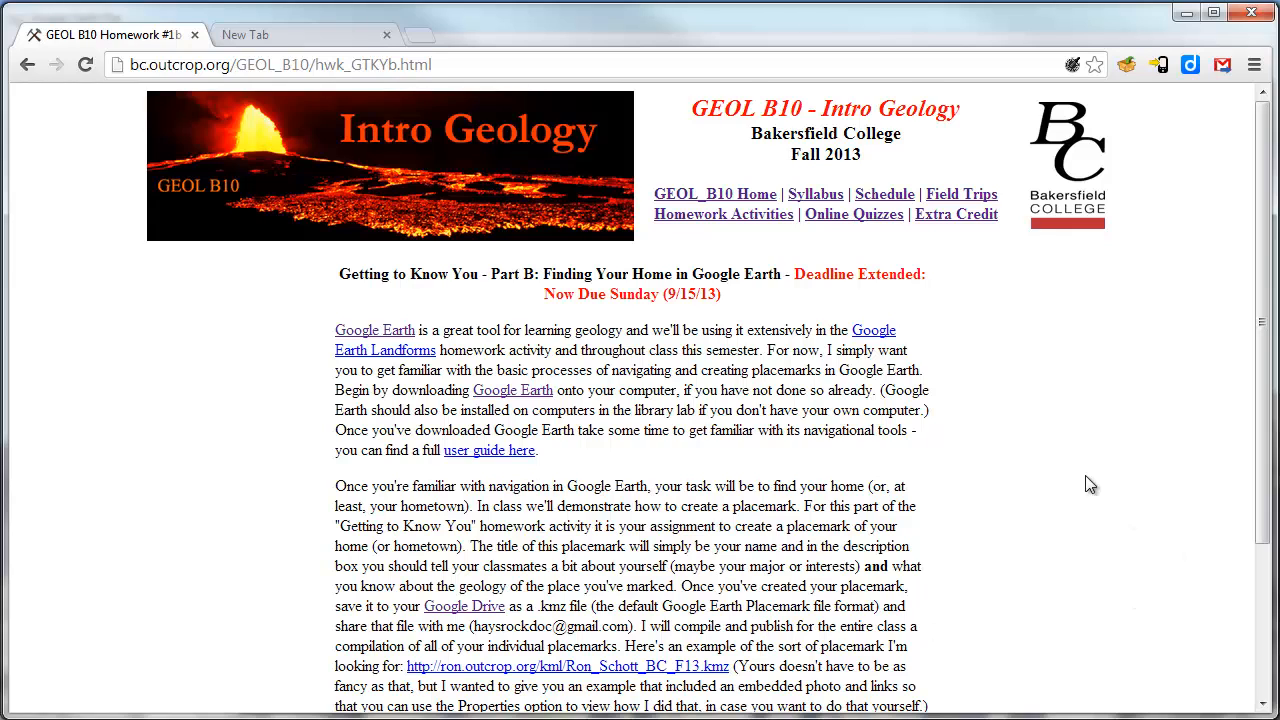
{"action": "scroll", "coordinate": [1029, 473], "scroll_direction": "down", "scroll_amount": 1}
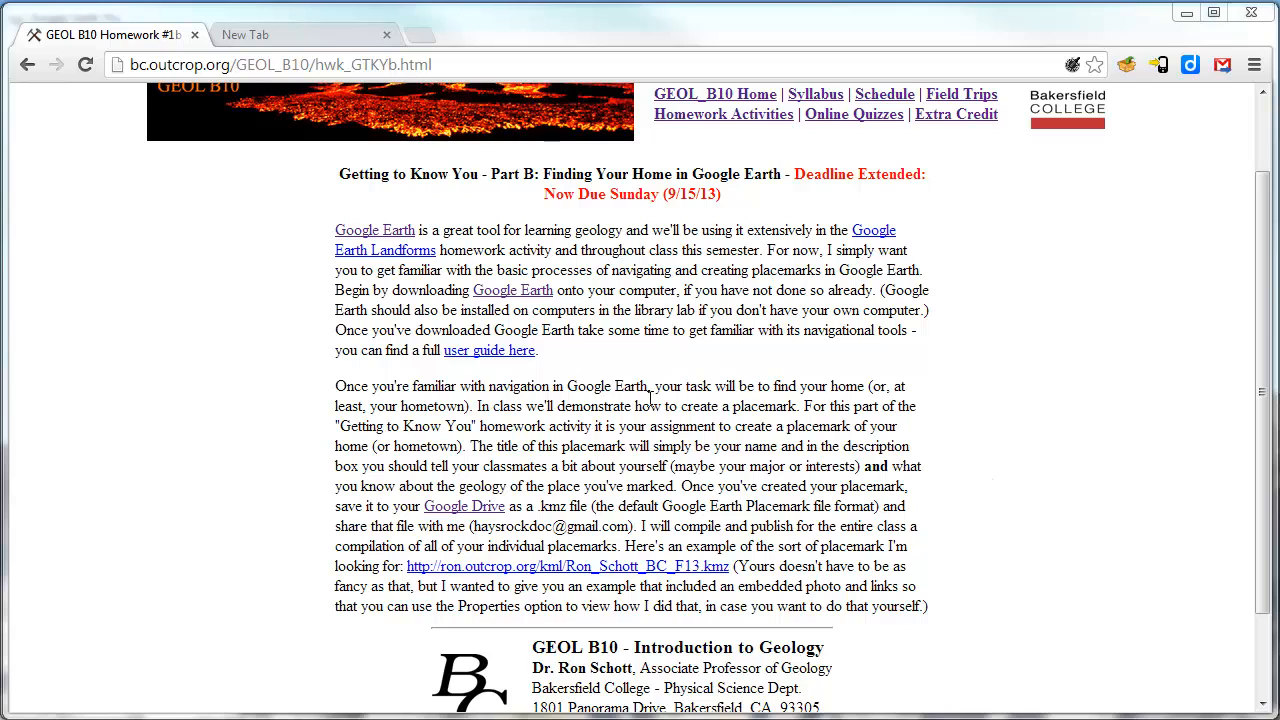
{"action": "left_click", "coordinate": [513, 292]}
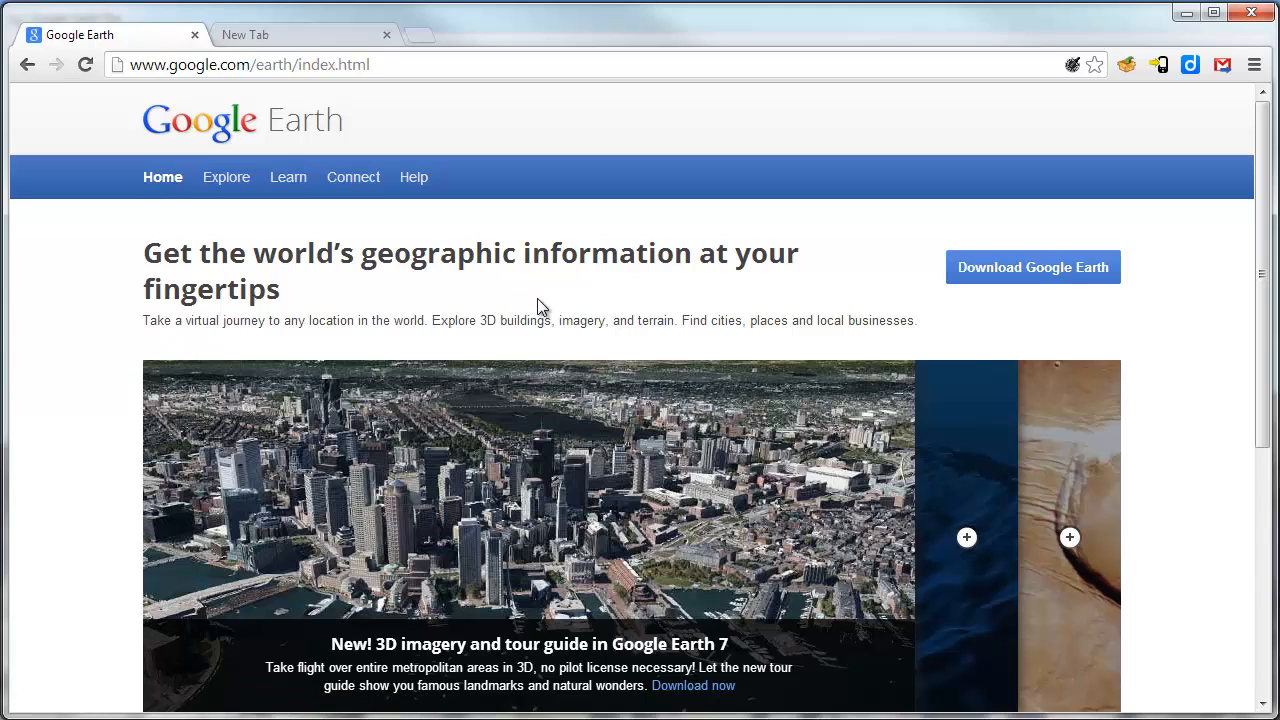
Start the Google Earth download from the Google Earth website.
{"action": "left_click", "coordinate": [1036, 272]}
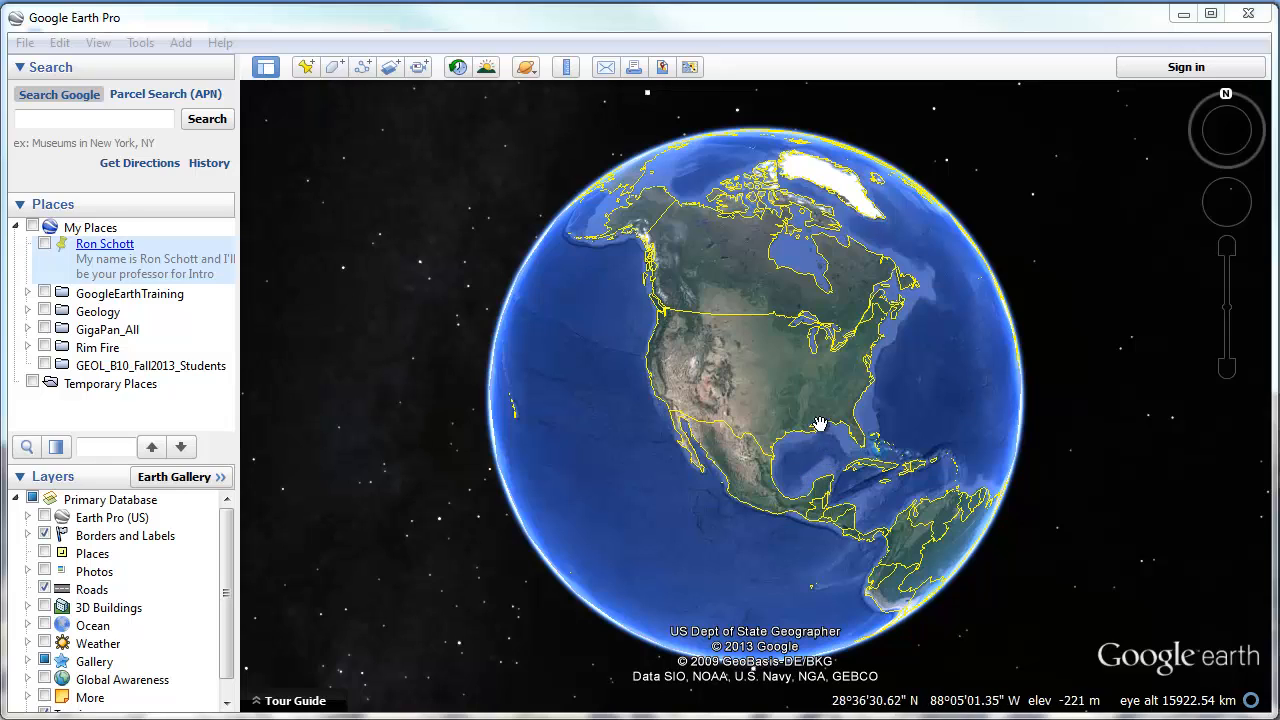
Spin, zoom and tilt the globe into a perspective view of the southwestern United States.
{"action": "left_click", "coordinate": [763, 421]}
{"action": "mouse_move", "coordinate": [763, 421]}
{"action": "left_mouse_down"}
{"action": "mouse_move", "coordinate": [520, 402]}
{"action": "mouse_move", "coordinate": [851, 437]}
{"action": "mouse_move", "coordinate": [903, 429]}
{"action": "mouse_move", "coordinate": [769, 429]}
{"action": "mouse_move", "coordinate": [771, 277]}
{"action": "mouse_move", "coordinate": [773, 427]}
{"action": "left_mouse_up"}
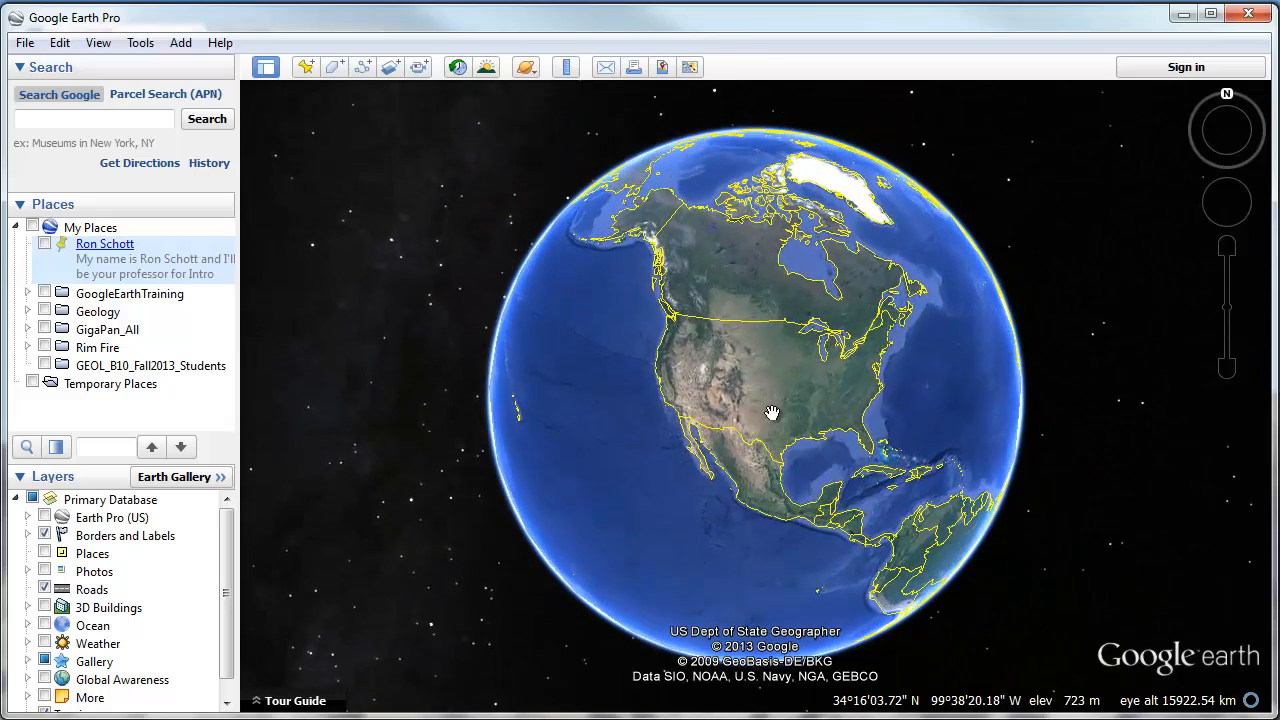
{"action": "scroll", "coordinate": [766, 411], "scroll_direction": "up", "scroll_amount": 2}
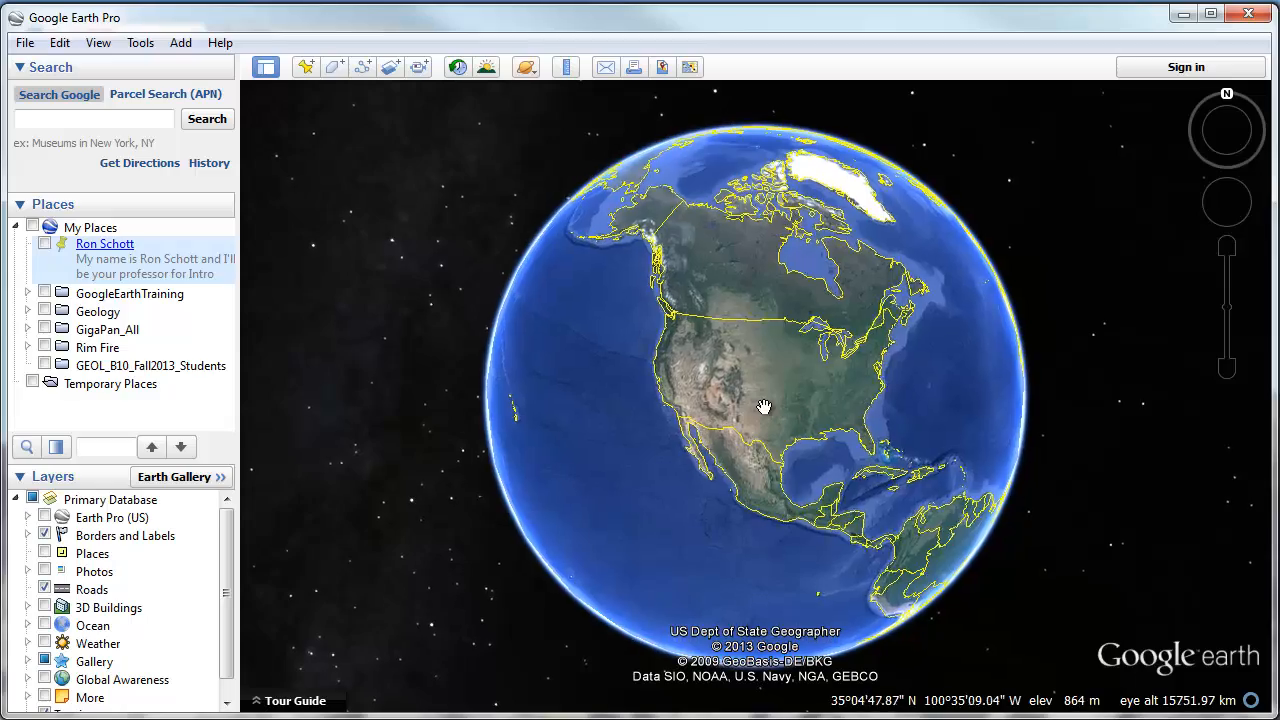
{"action": "scroll", "coordinate": [764, 406], "scroll_direction": "up", "scroll_amount": 5}
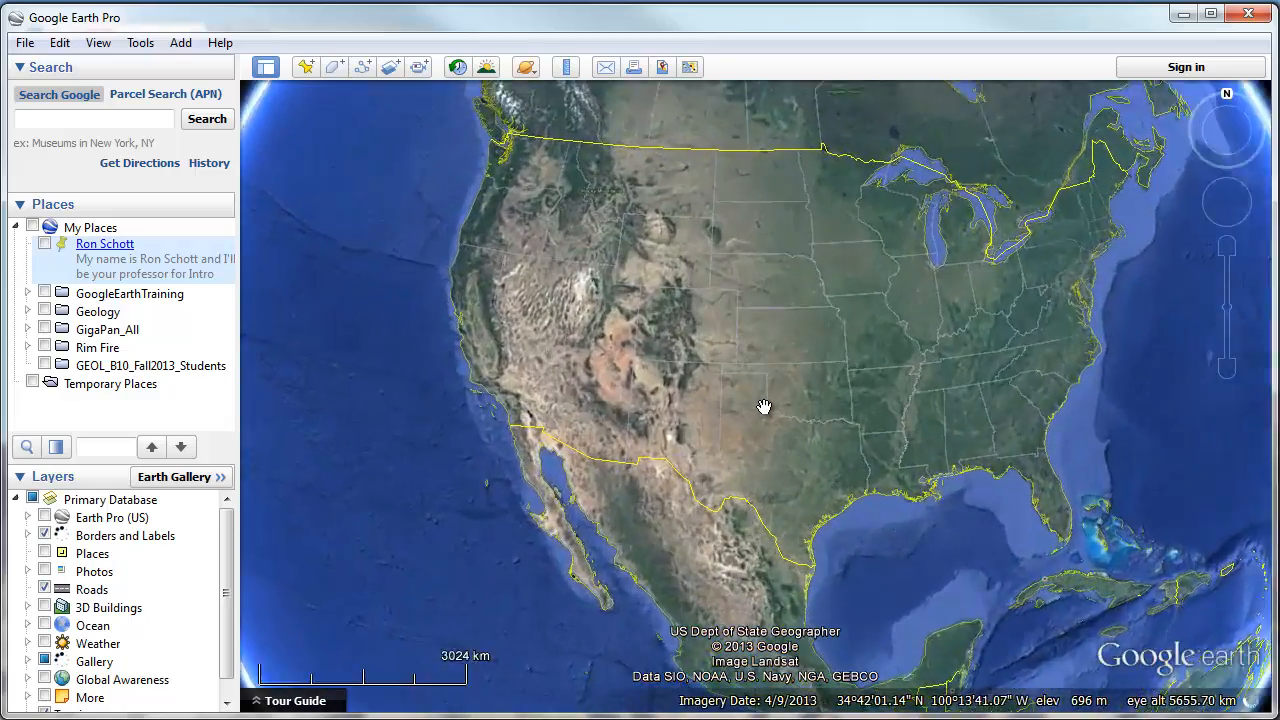
{"action": "scroll", "coordinate": [764, 406], "scroll_direction": "down", "scroll_amount": 5}
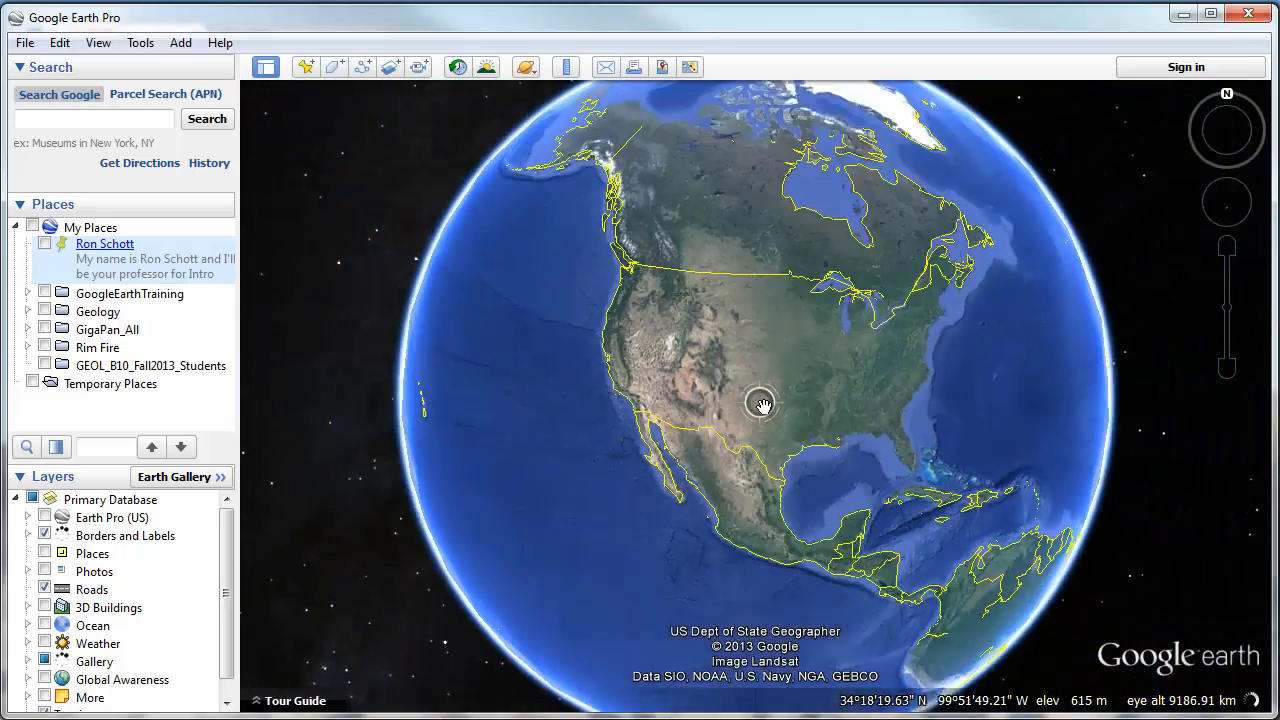
{"action": "scroll", "coordinate": [763, 405], "scroll_direction": "up", "scroll_amount": 4}
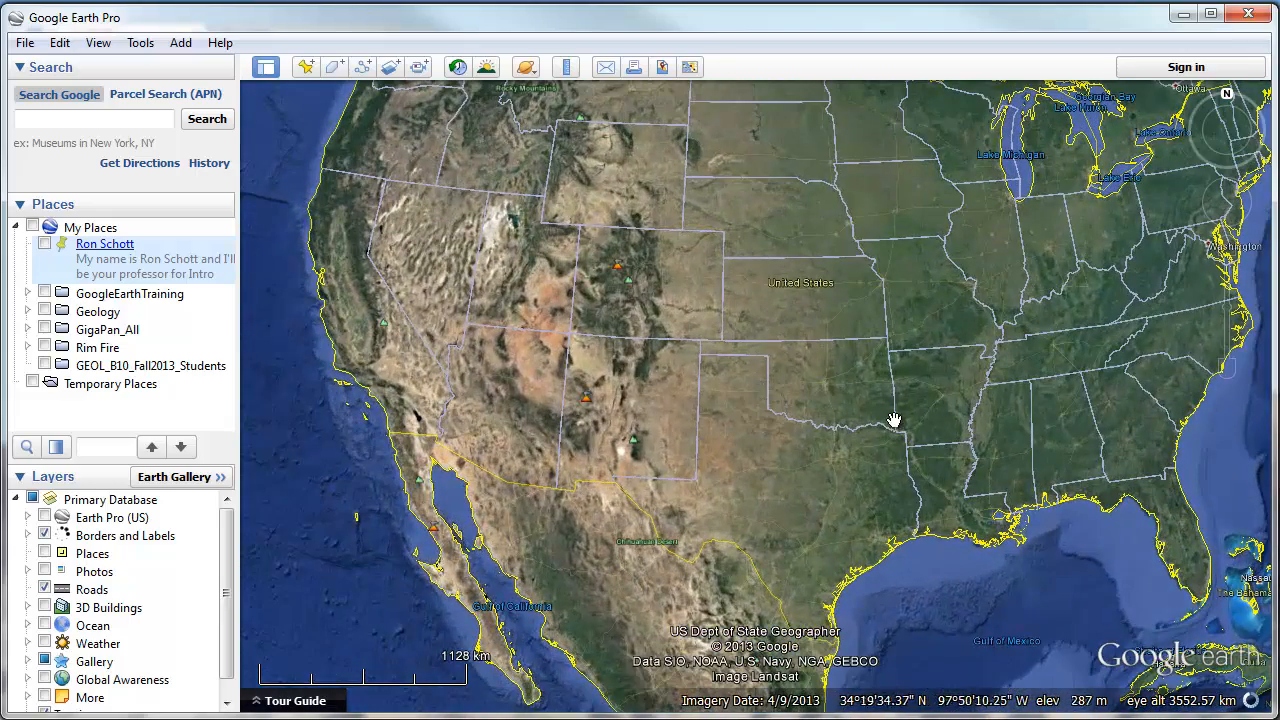
{"action": "left_click_drag", "start_coordinate": [1171, 222], "coordinate": [1057, 334]}
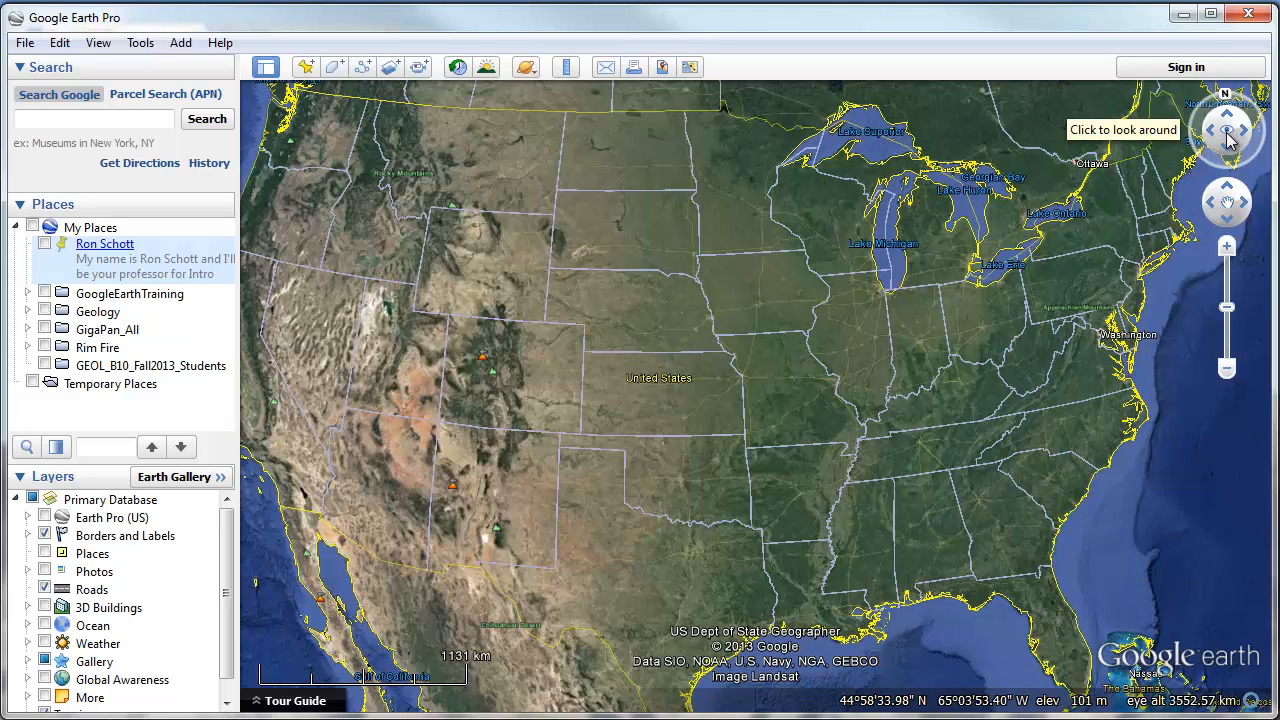
{"action": "left_click_drag", "start_coordinate": [1229, 140], "coordinate": [1235, 226]}
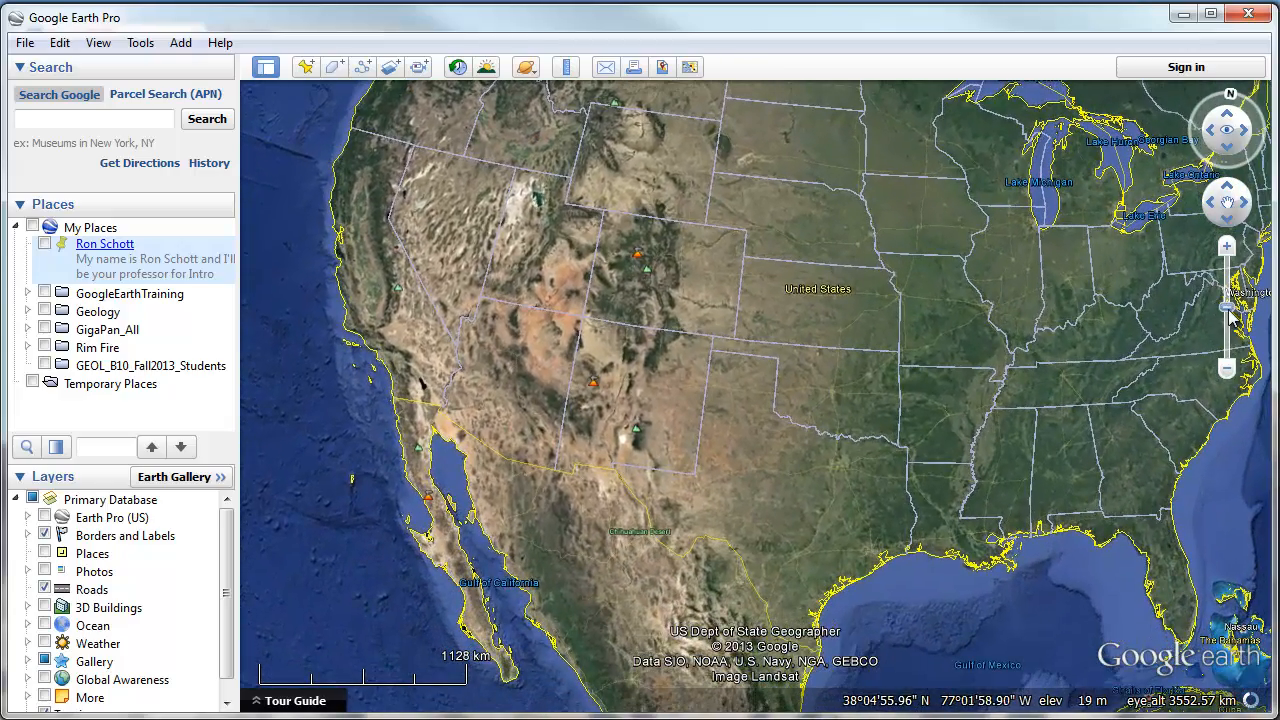
{"action": "mouse_move", "coordinate": [1228, 310]}
{"action": "left_mouse_down"}
{"action": "mouse_move", "coordinate": [1227, 270]}
{"action": "mouse_move", "coordinate": [1227, 337]}
{"action": "mouse_move", "coordinate": [1229, 310]}
{"action": "left_mouse_up"}
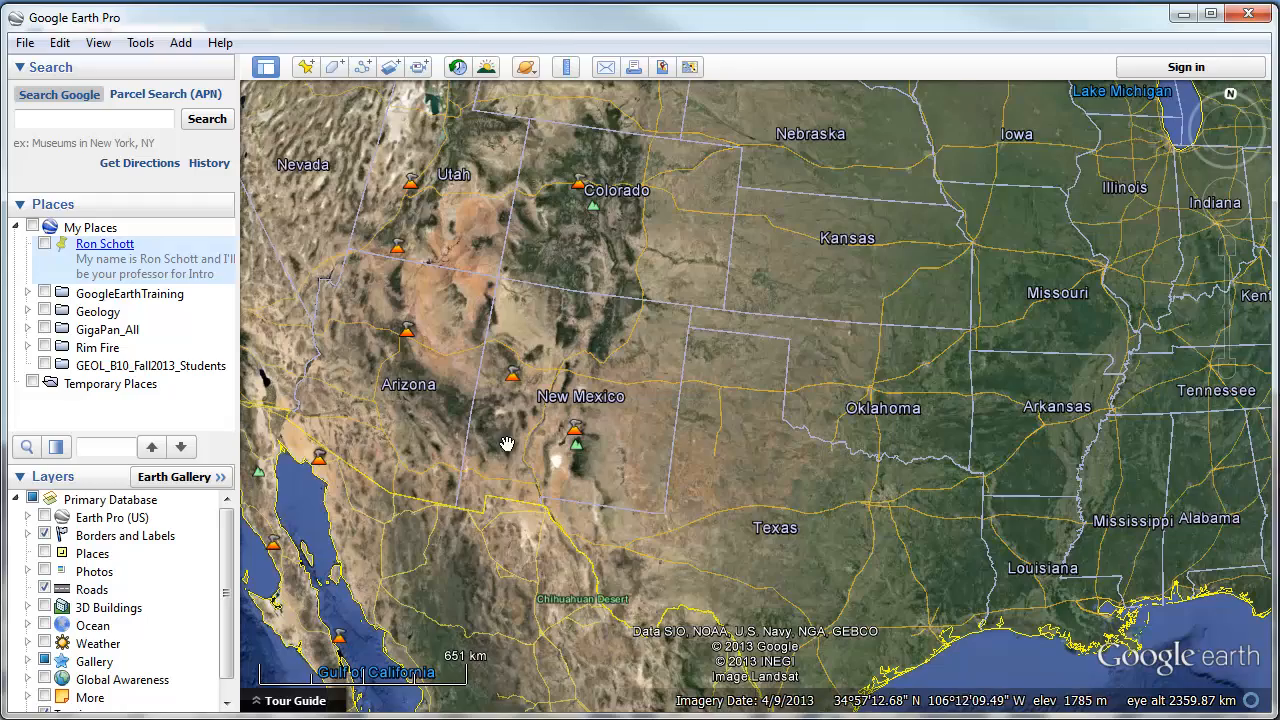
Pan west to California and centre the view on Bakersfield.
{"action": "left_click_drag", "start_coordinate": [524, 508], "coordinate": [966, 566]}
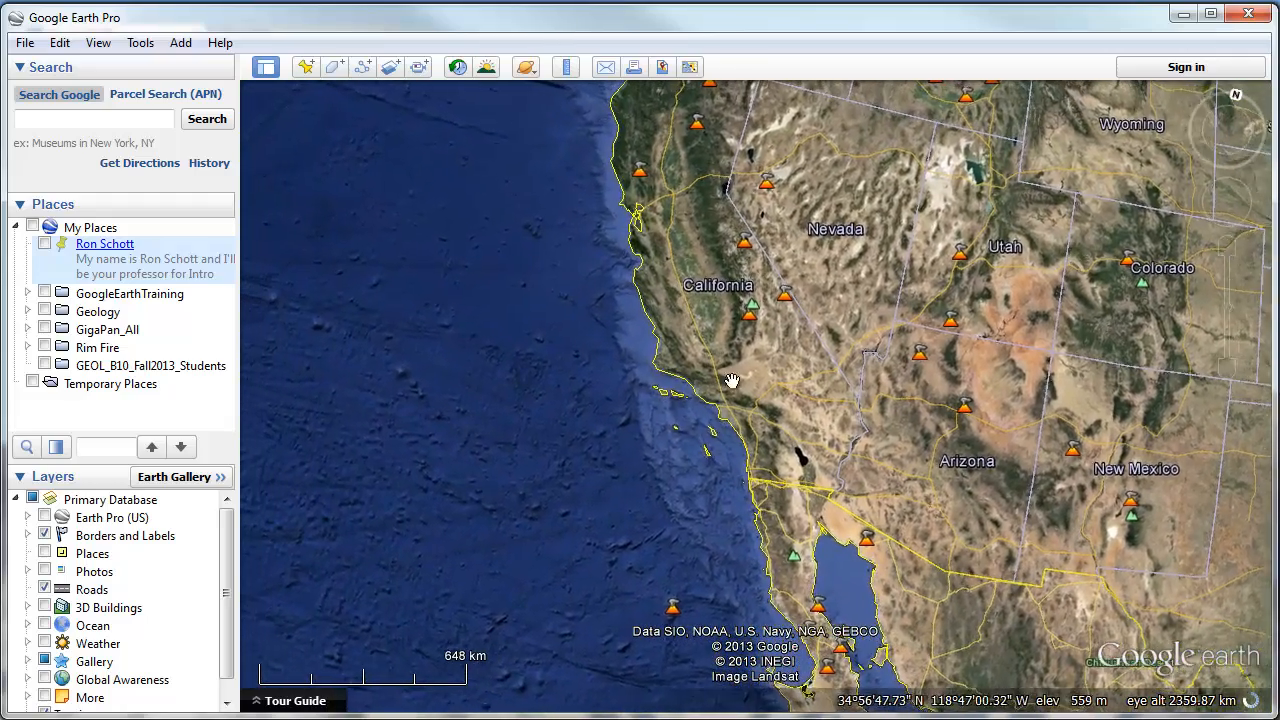
{"action": "scroll", "coordinate": [743, 410], "scroll_direction": "up", "scroll_amount": 2}
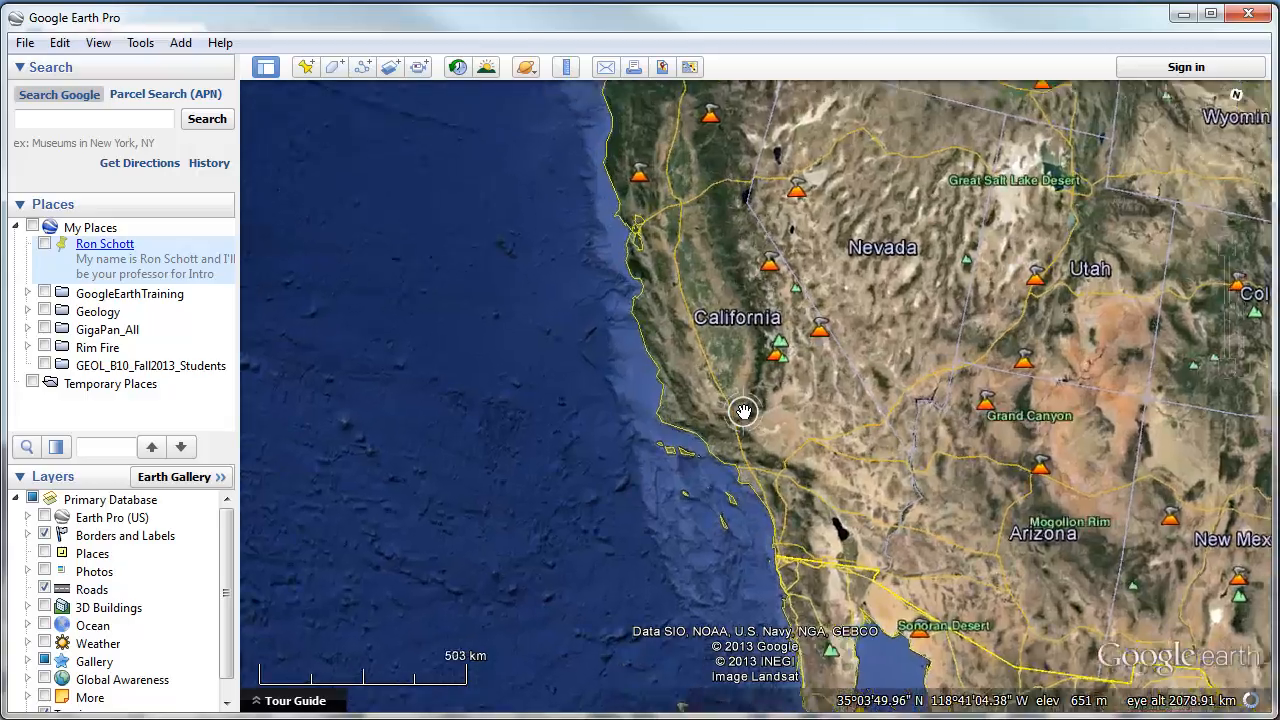
{"action": "scroll", "coordinate": [743, 410], "scroll_direction": "up", "scroll_amount": 5}
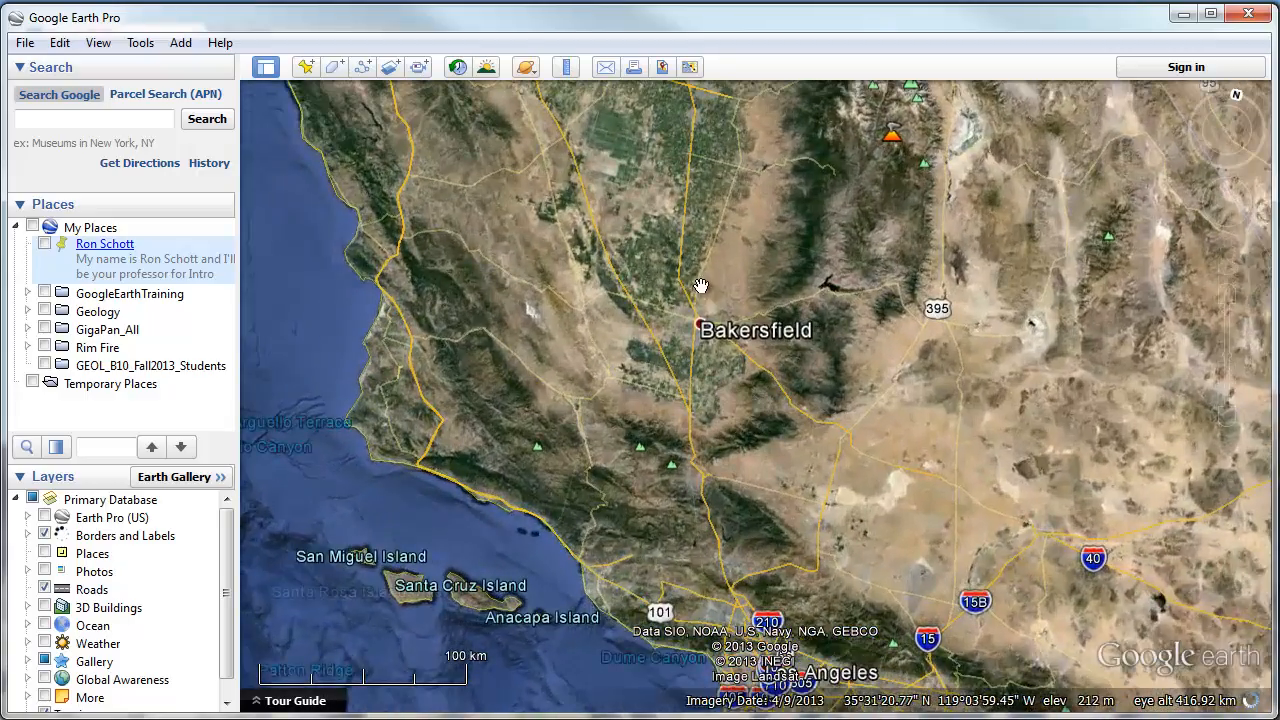
{"action": "left_click_drag", "start_coordinate": [701, 286], "coordinate": [726, 417]}
Zoom down to the campus stadium beside Mt Vernon Ave, framing the buildings to its north.
{"action": "scroll", "coordinate": [729, 426], "scroll_direction": "up", "scroll_amount": 2}
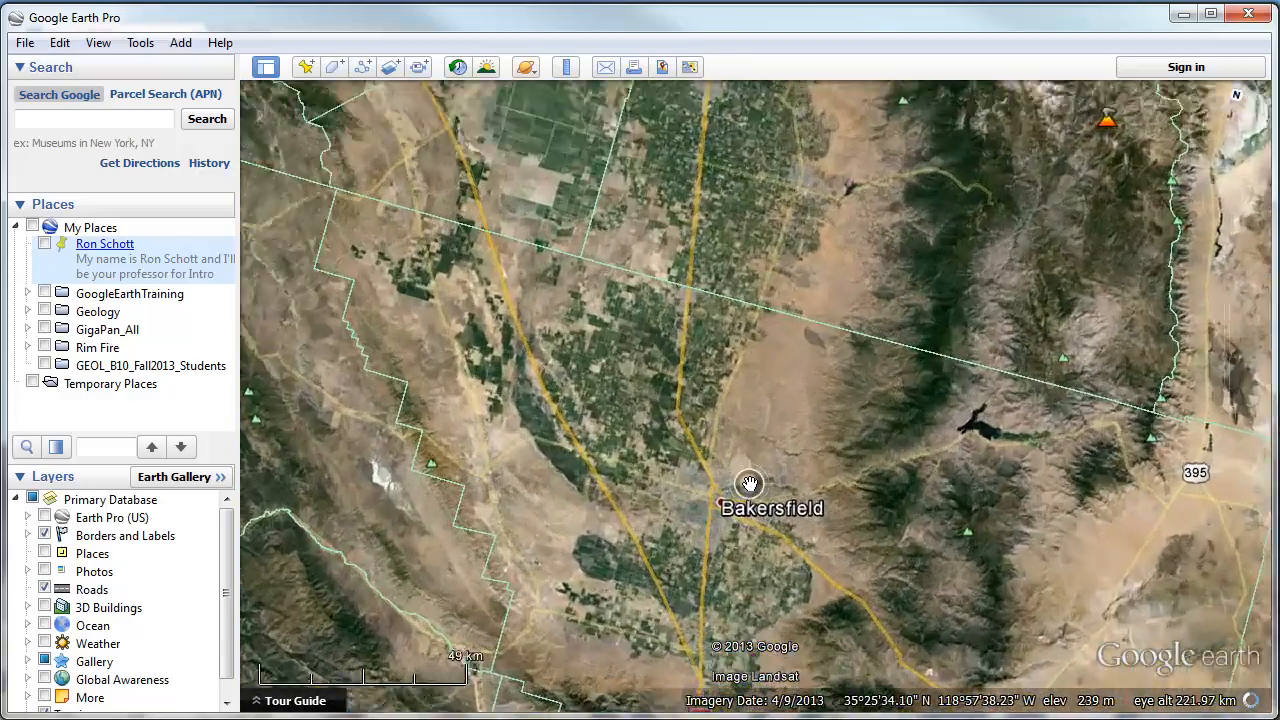
{"action": "scroll", "coordinate": [749, 484], "scroll_direction": "up", "scroll_amount": 4}
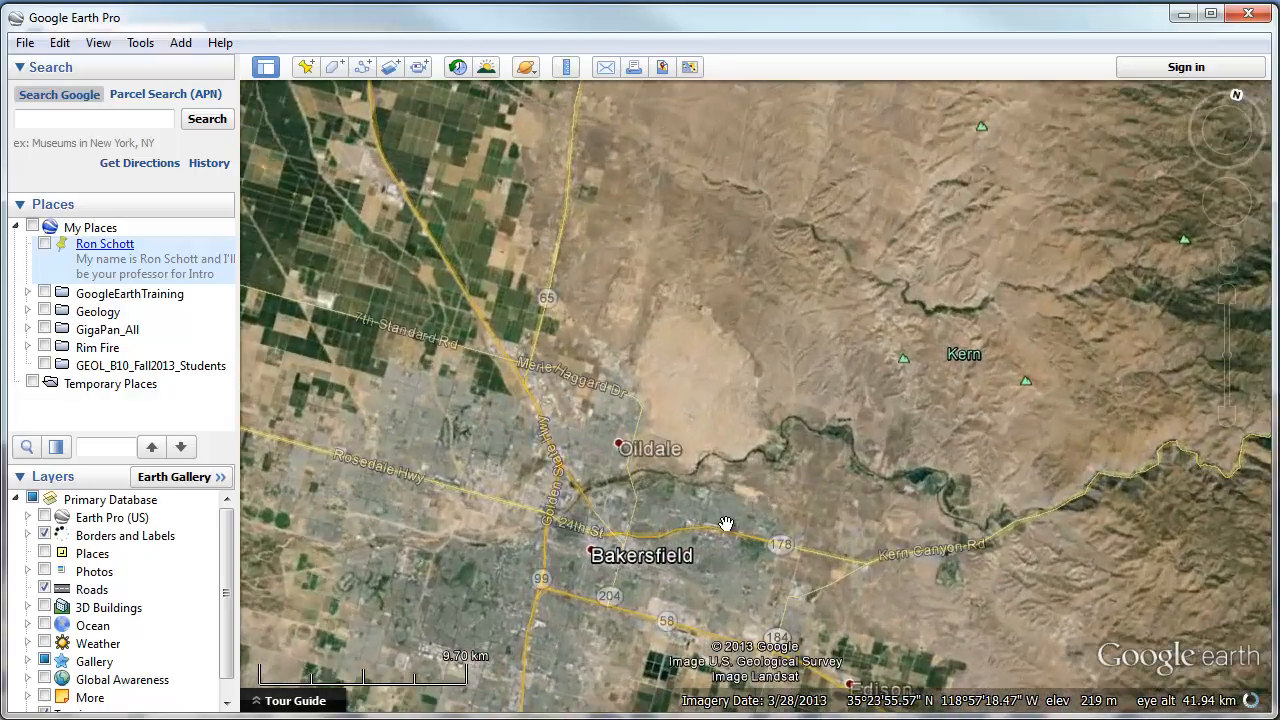
{"action": "scroll", "coordinate": [726, 524], "scroll_direction": "up", "scroll_amount": 2}
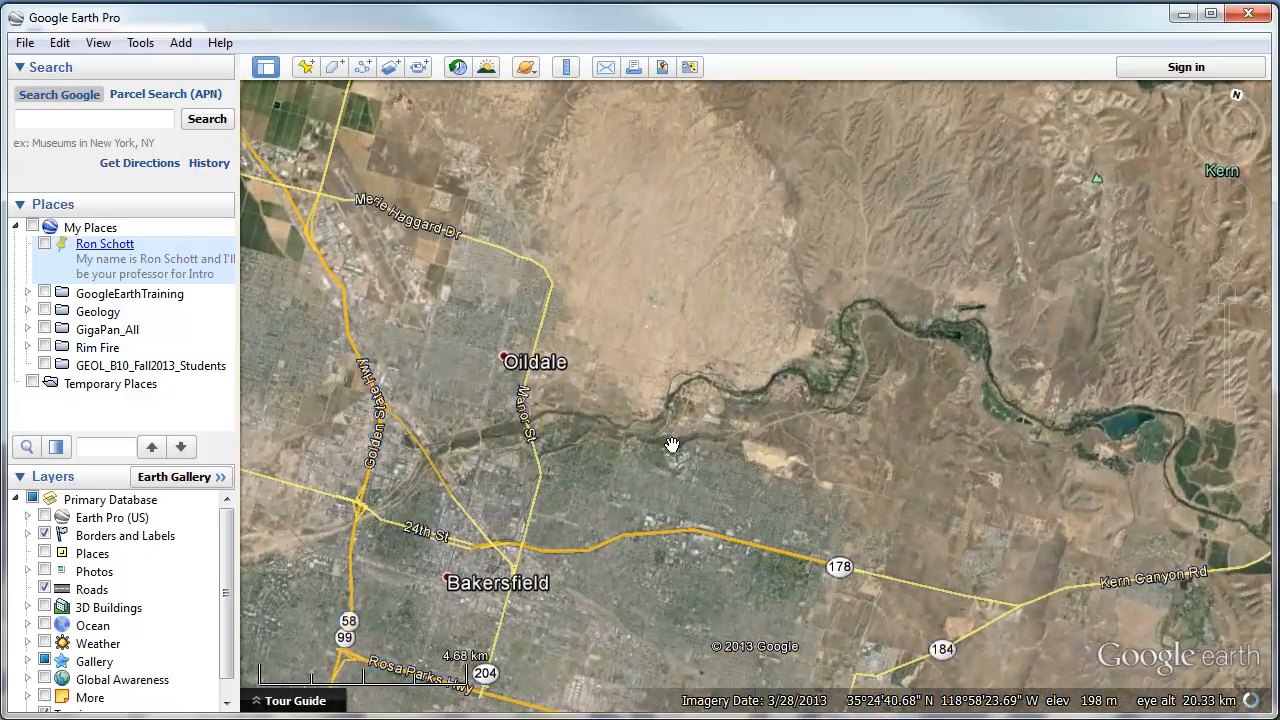
{"action": "scroll", "coordinate": [672, 445], "scroll_direction": "up", "scroll_amount": 2}
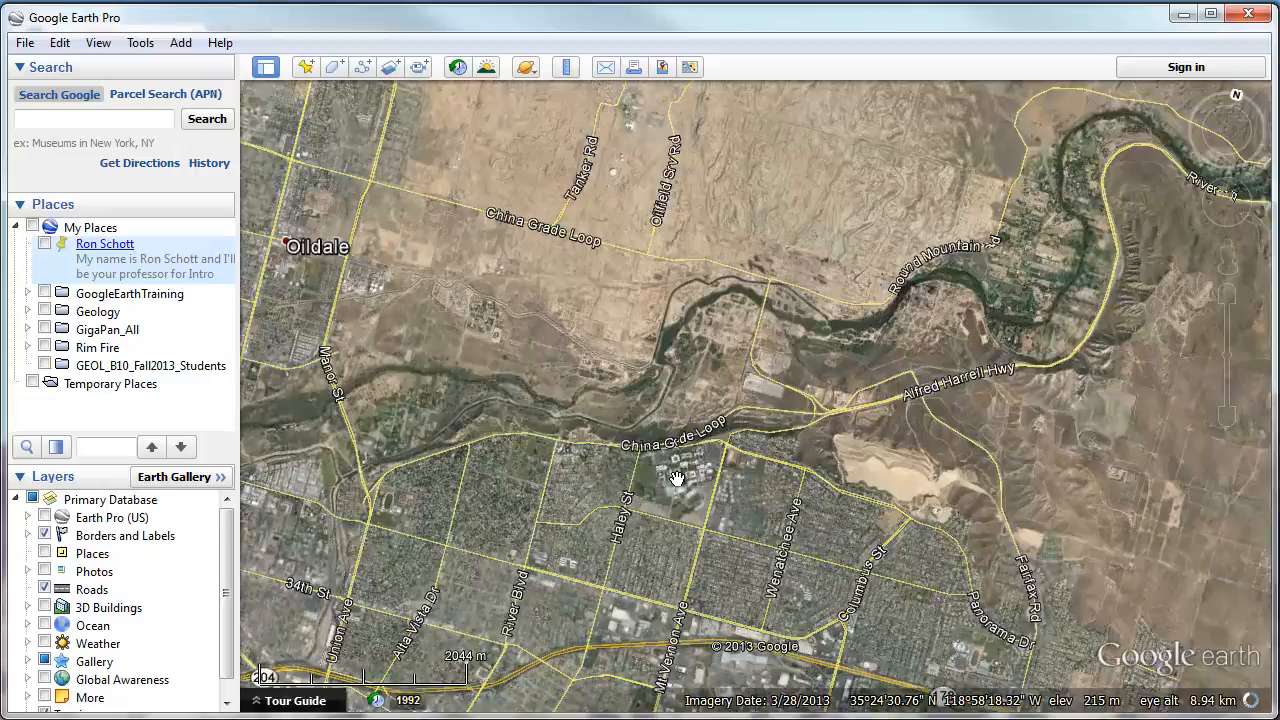
{"action": "scroll", "coordinate": [677, 479], "scroll_direction": "up", "scroll_amount": 2}
{"action": "scroll", "coordinate": [688, 448], "scroll_direction": "up", "scroll_amount": 1}
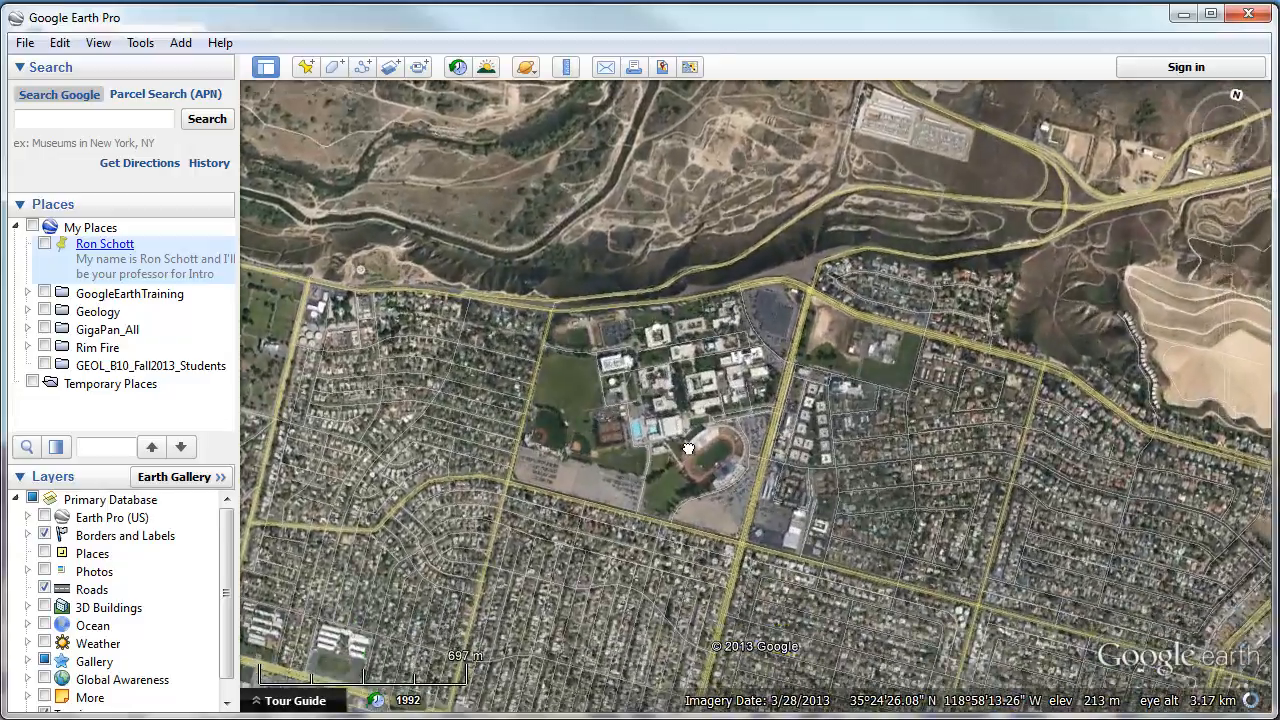
{"action": "scroll", "coordinate": [690, 449], "scroll_direction": "up", "scroll_amount": 2}
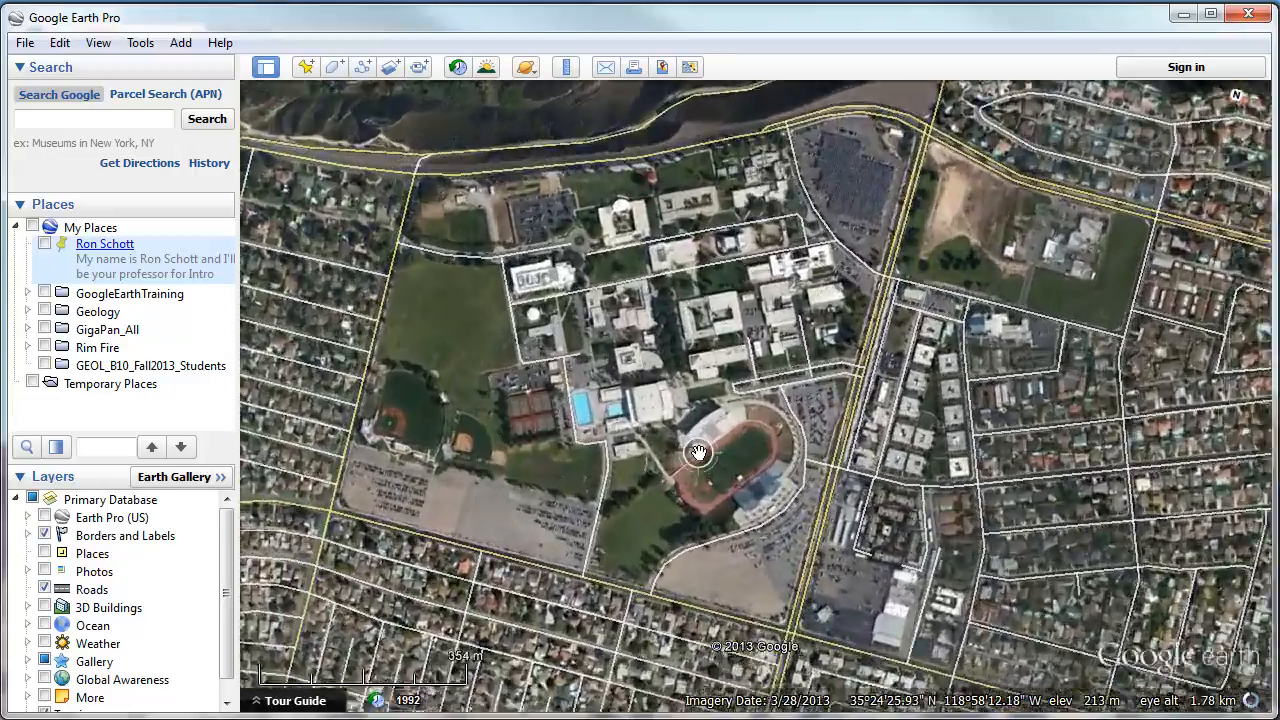
{"action": "scroll", "coordinate": [698, 452], "scroll_direction": "up", "scroll_amount": 1}
{"action": "scroll", "coordinate": [737, 376], "scroll_direction": "up", "scroll_amount": 2}
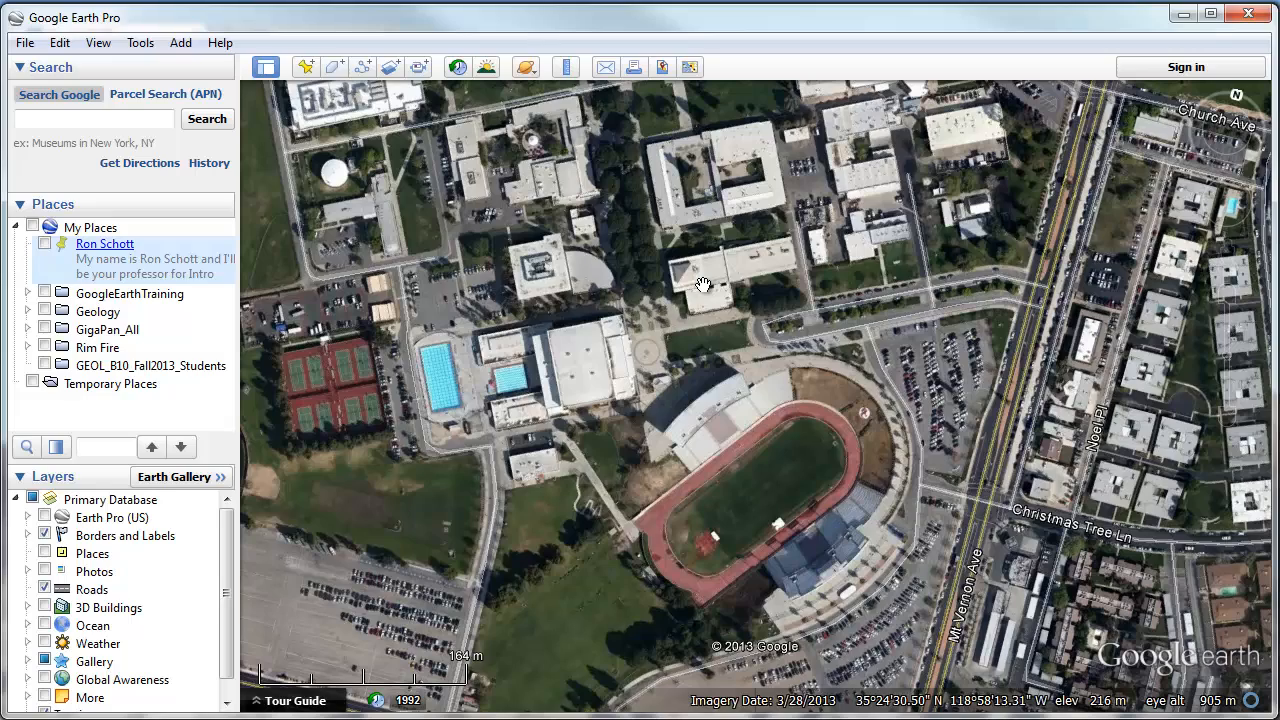
{"action": "left_click_drag", "start_coordinate": [703, 285], "coordinate": [719, 377]}
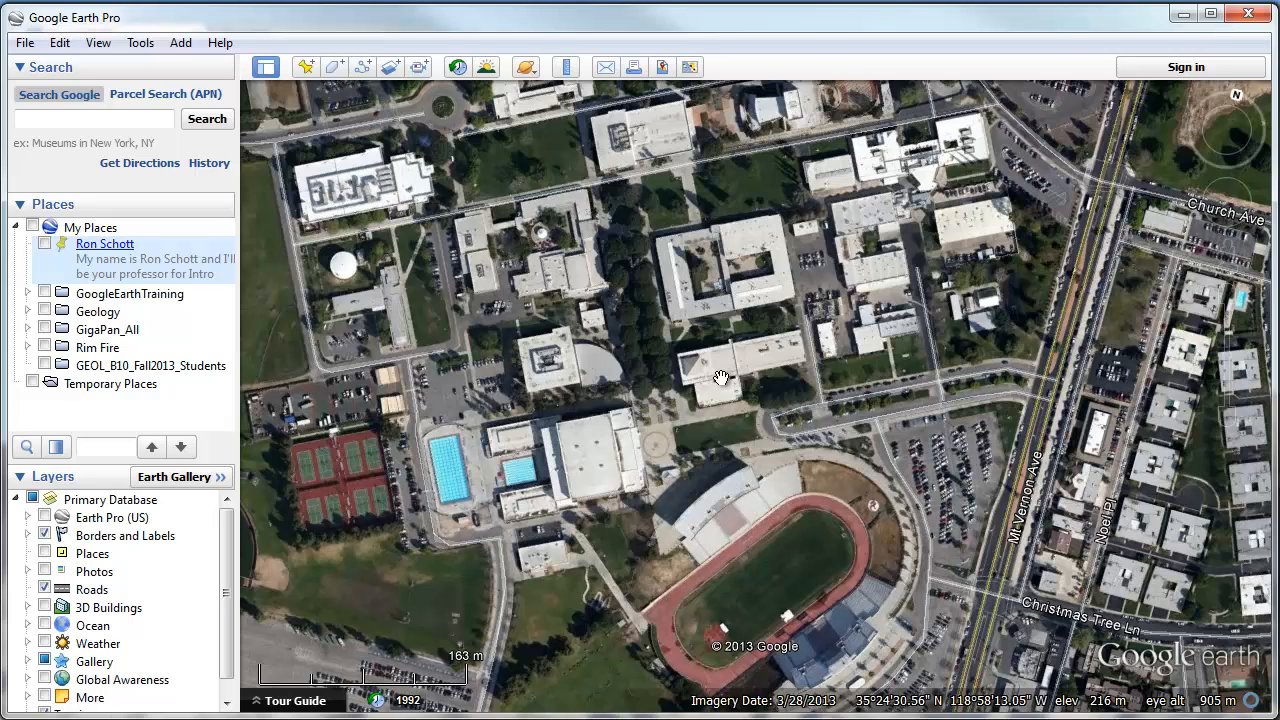
Place a new placemark on the campus building and name it with the student's name.
{"action": "left_click", "coordinate": [306, 67]}
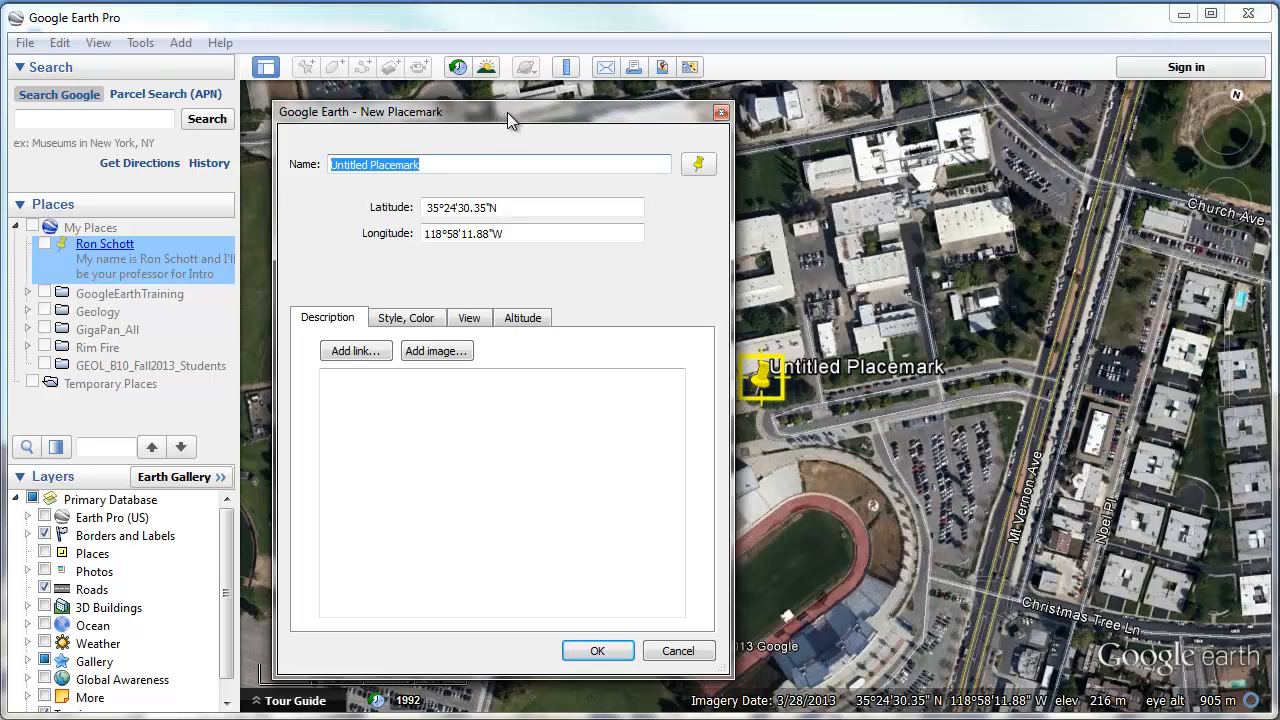
{"action": "left_click_drag", "start_coordinate": [507, 112], "coordinate": [402, 111]}
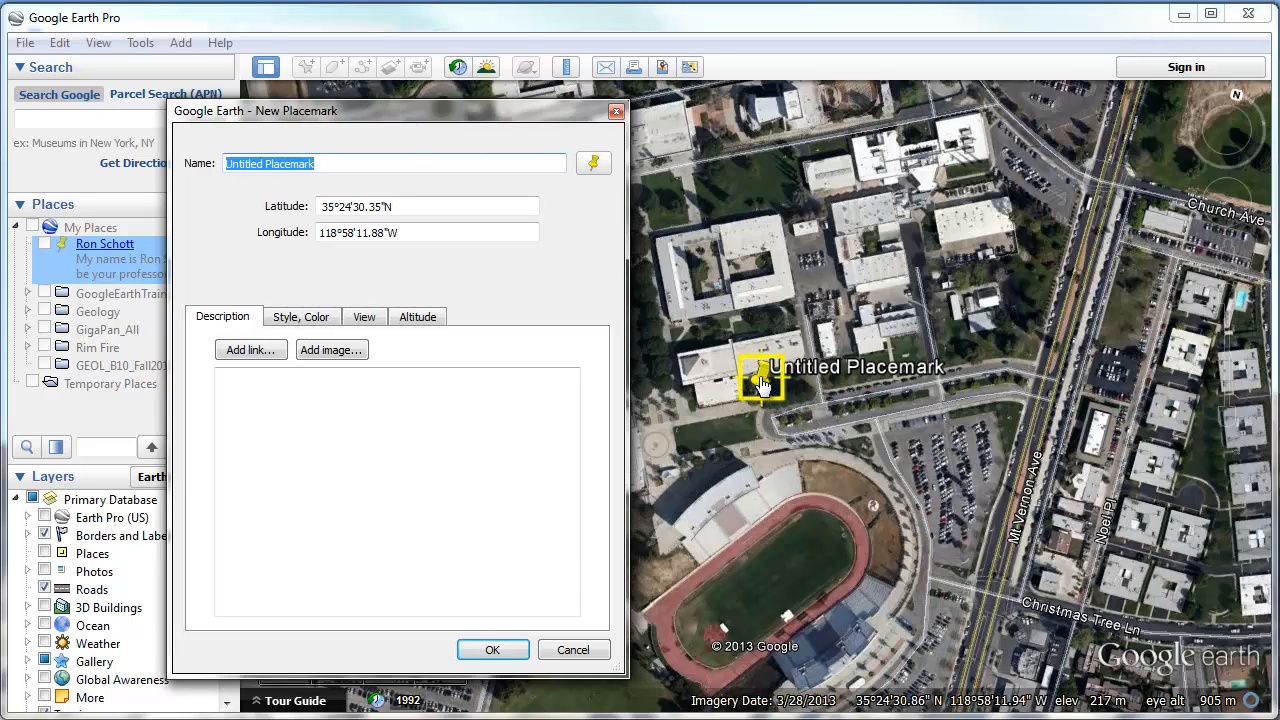
{"action": "left_click_drag", "start_coordinate": [763, 399], "coordinate": [719, 389]}
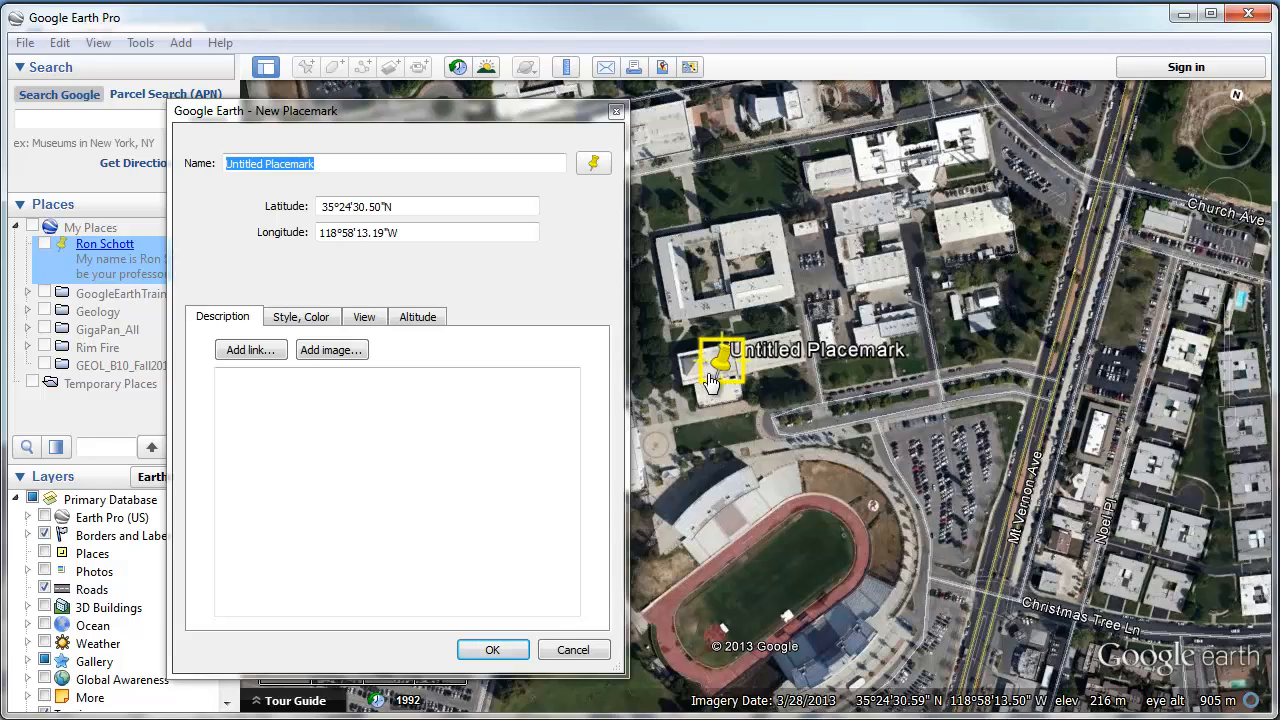
{"action": "left_click", "coordinate": [389, 110]}
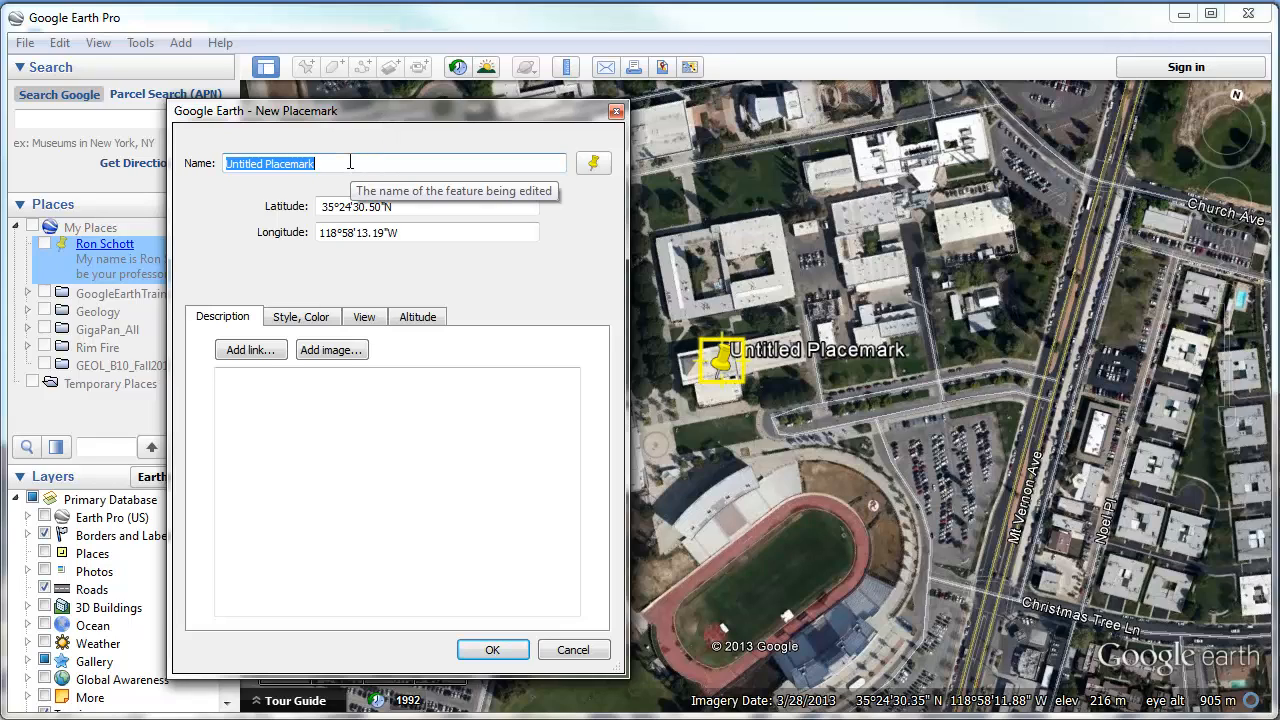
{"action": "left_click_drag", "start_coordinate": [345, 163], "coordinate": [205, 168]}
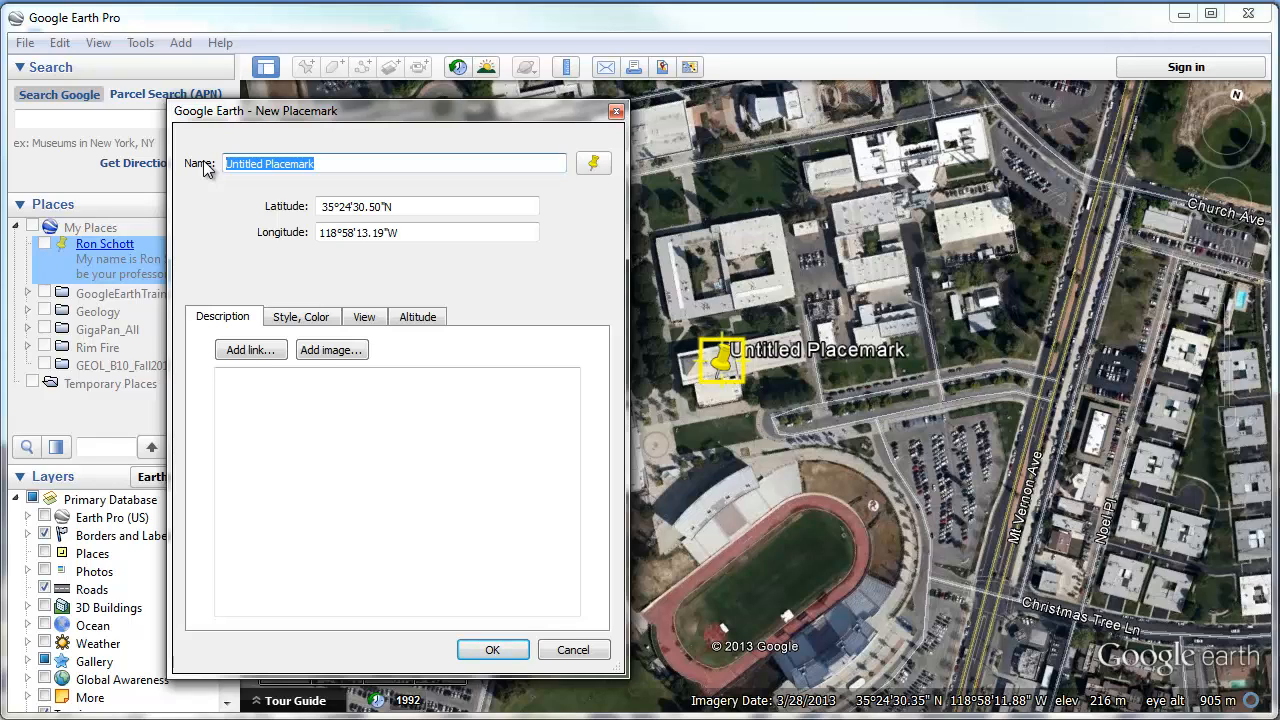
{"action": "type", "text": "Jane"}
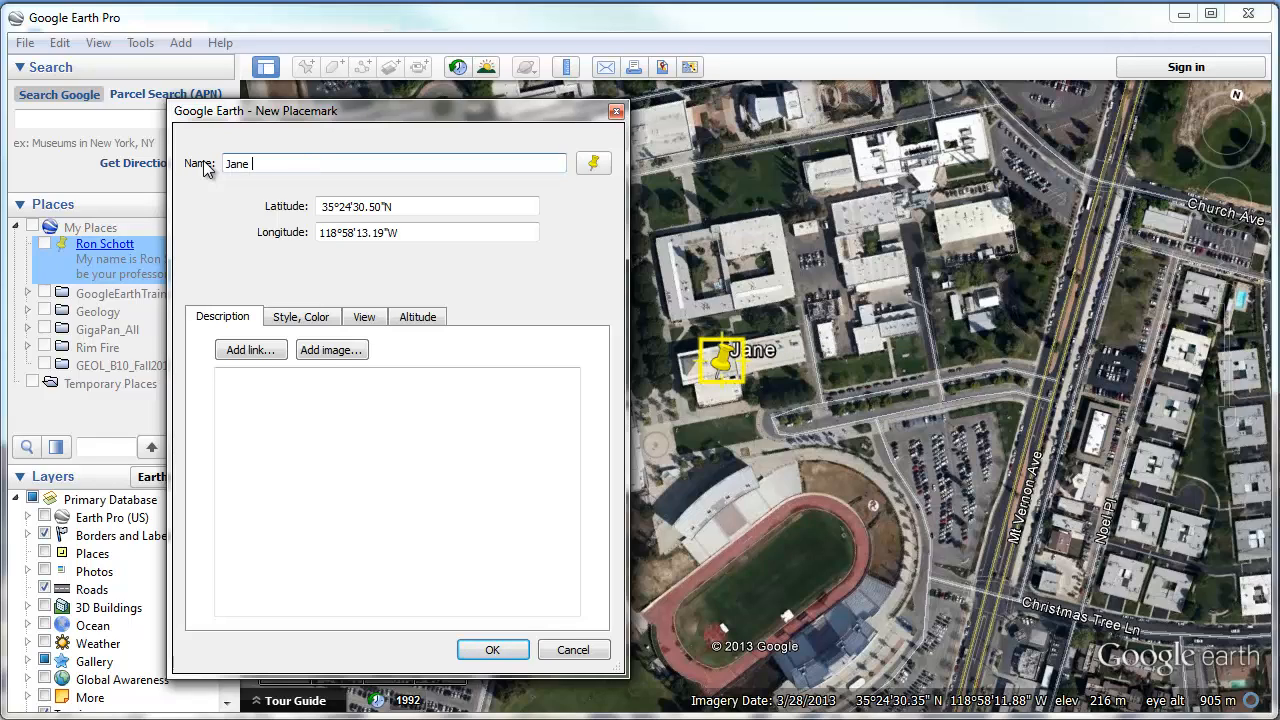
{"action": "type", "text": " Student"}
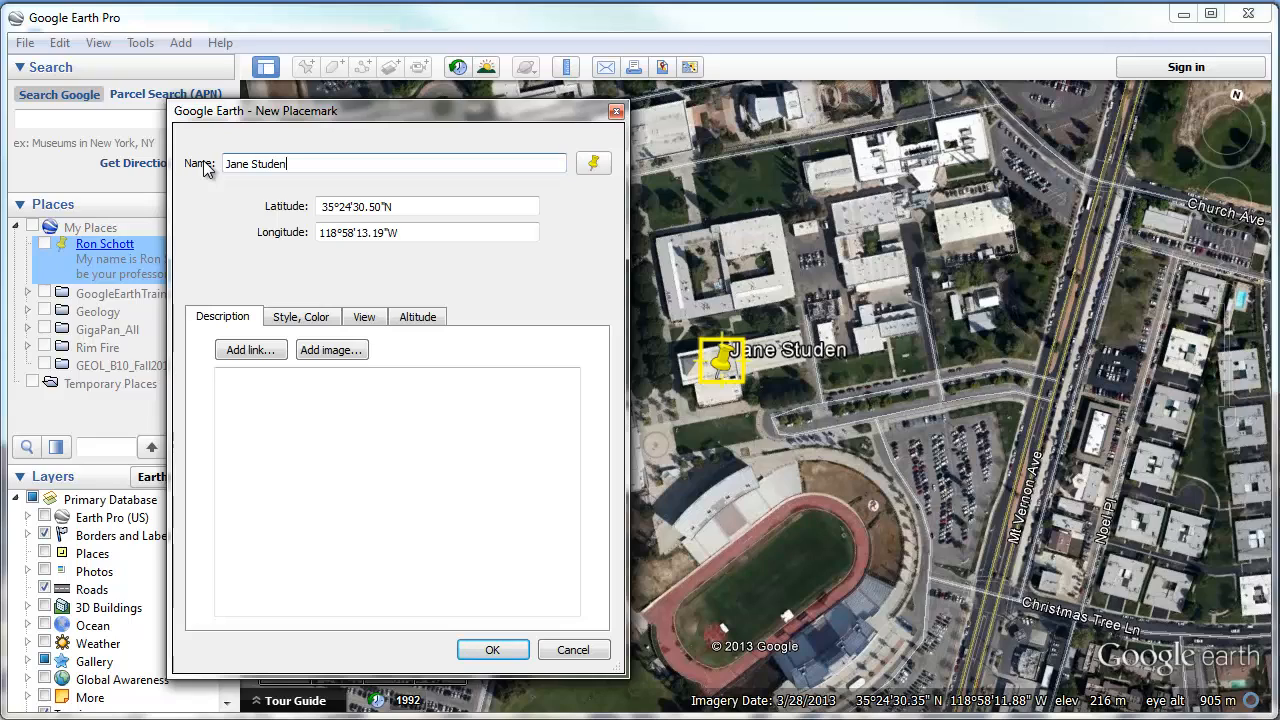
Enter placeholder description text and save the placemark into My Places.
{"action": "left_click", "coordinate": [282, 404]}
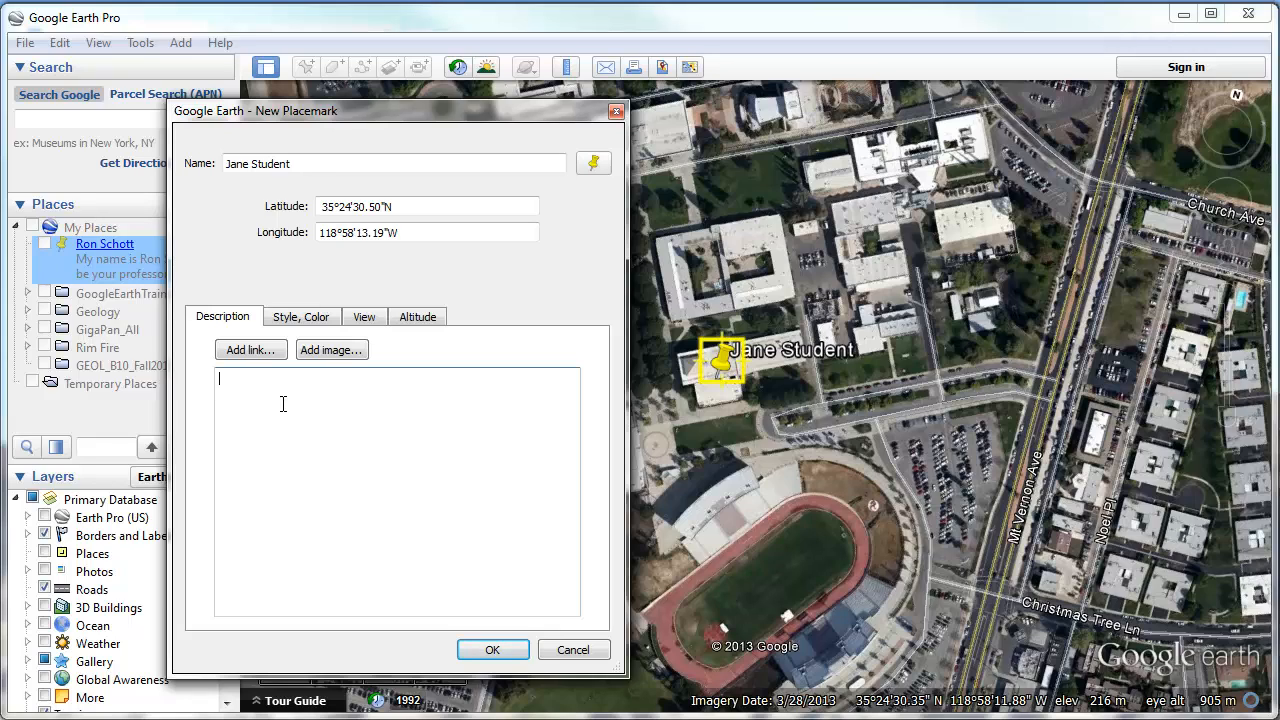
{"action": "type", "text": "jashfoahgh\"OD"}
{"action": "left_click", "coordinate": [492, 651]}
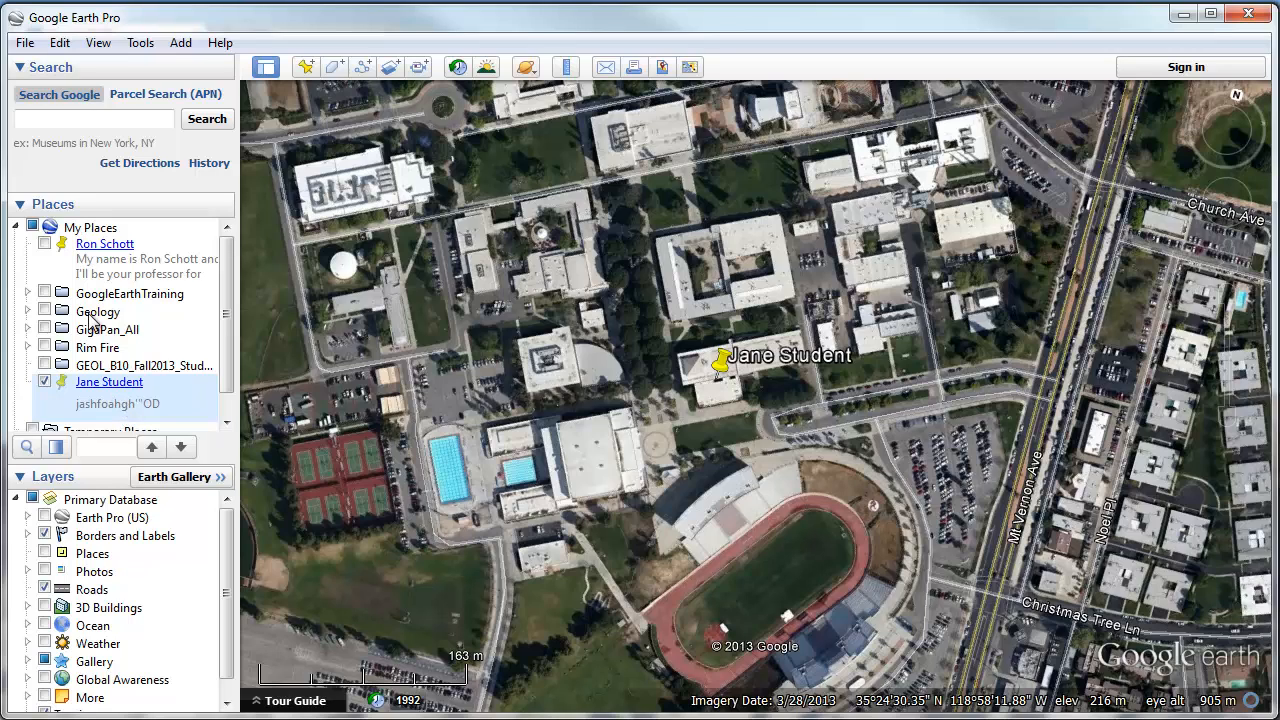
{"action": "right_click", "coordinate": [111, 391]}
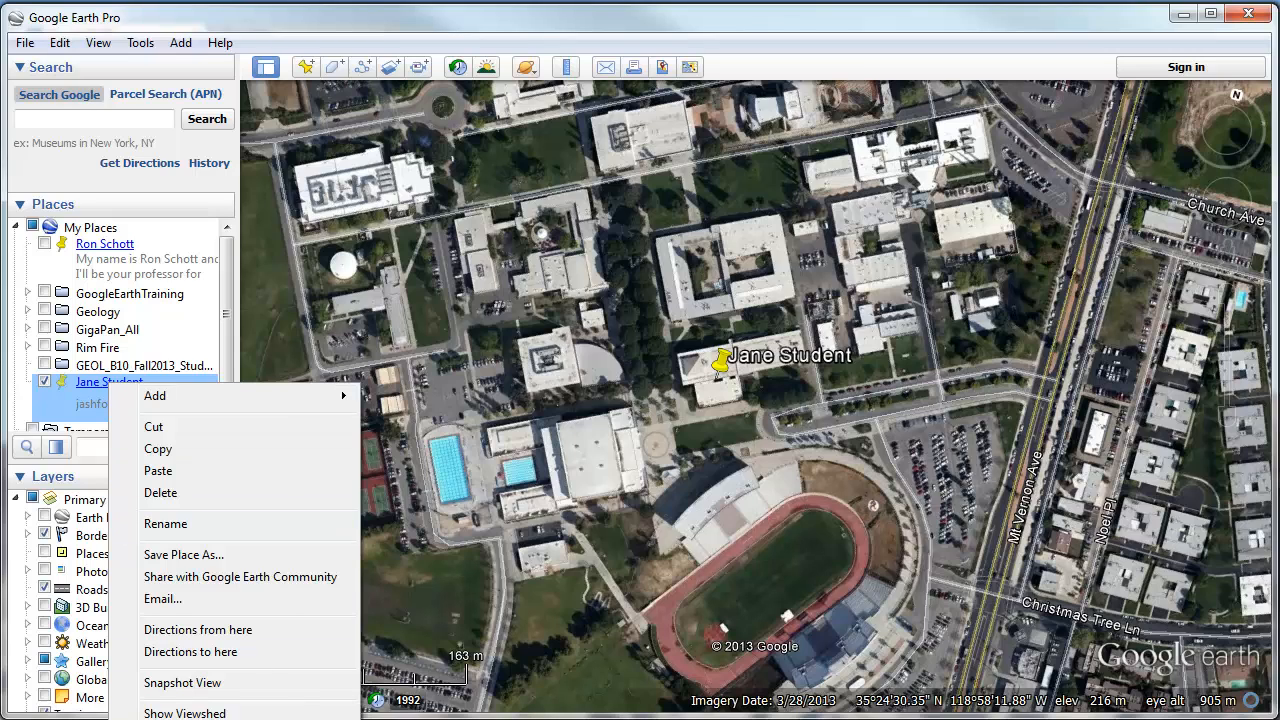
{"action": "left_click", "coordinate": [175, 719]}
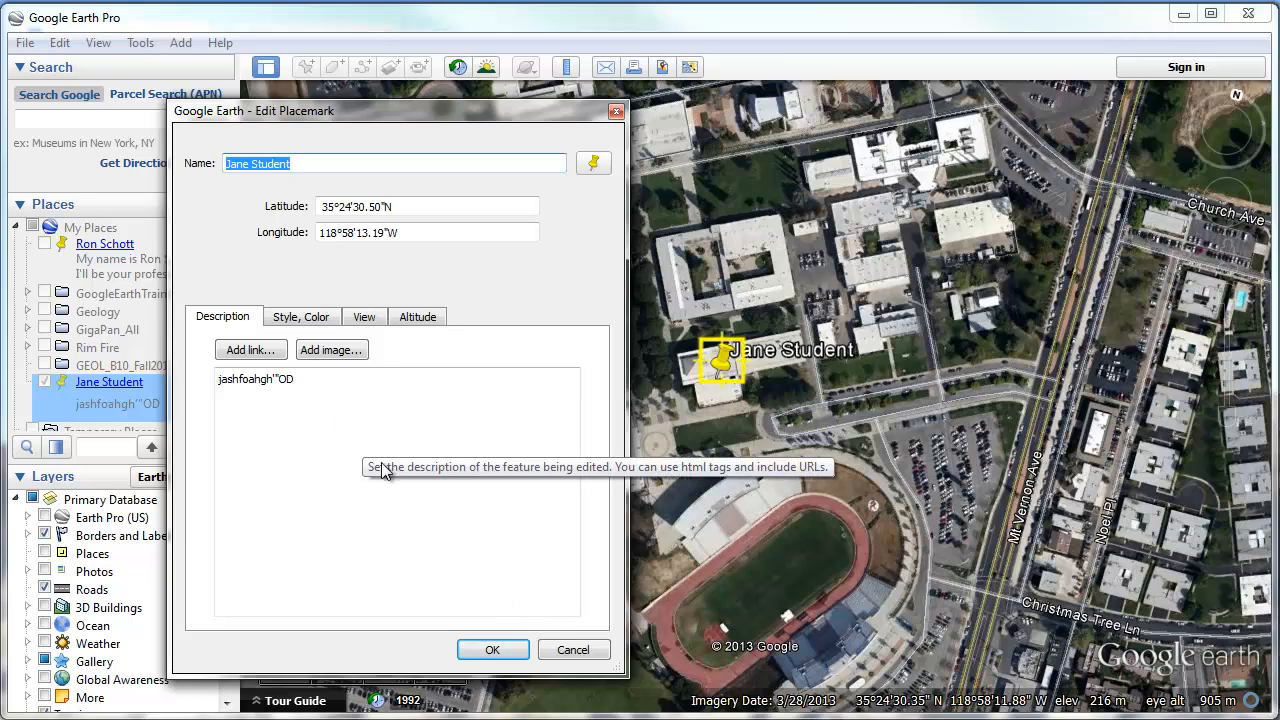
{"action": "left_click", "coordinate": [494, 650]}
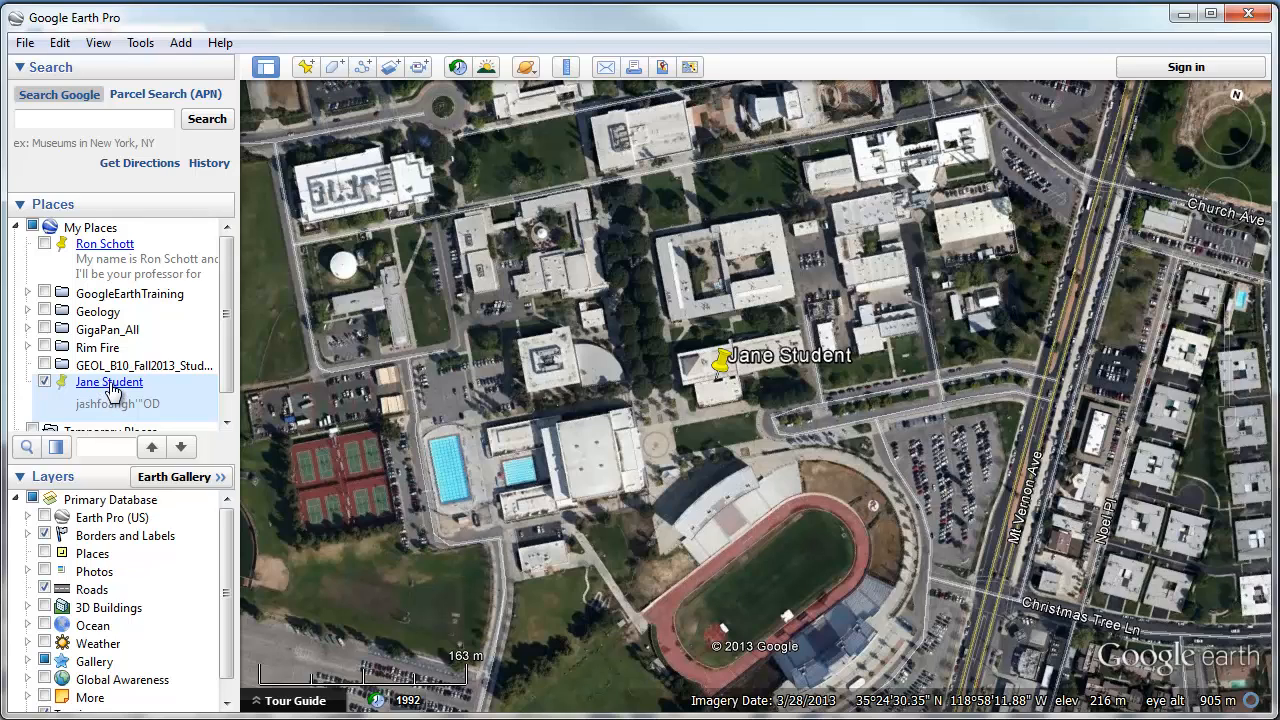
Save the placemark to the Desktop as the KMZ file Jane Student.kmz.
{"action": "right_click", "coordinate": [112, 392]}
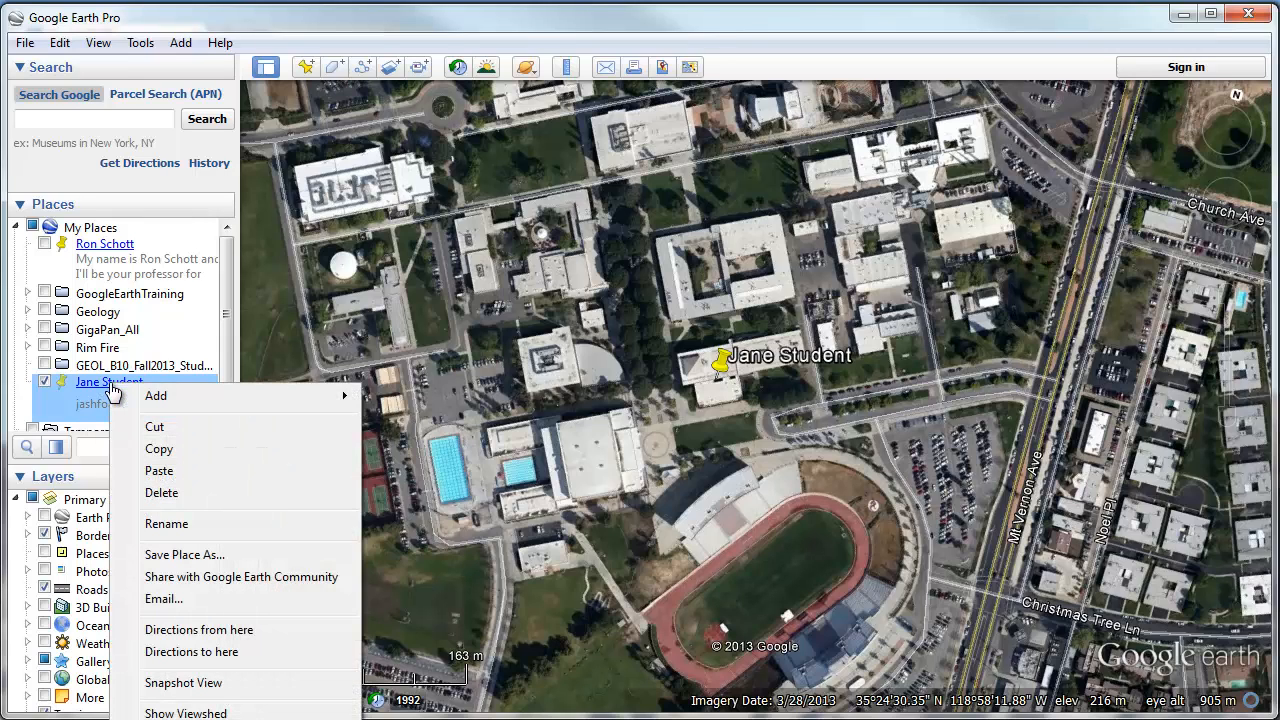
{"action": "left_click", "coordinate": [199, 560]}
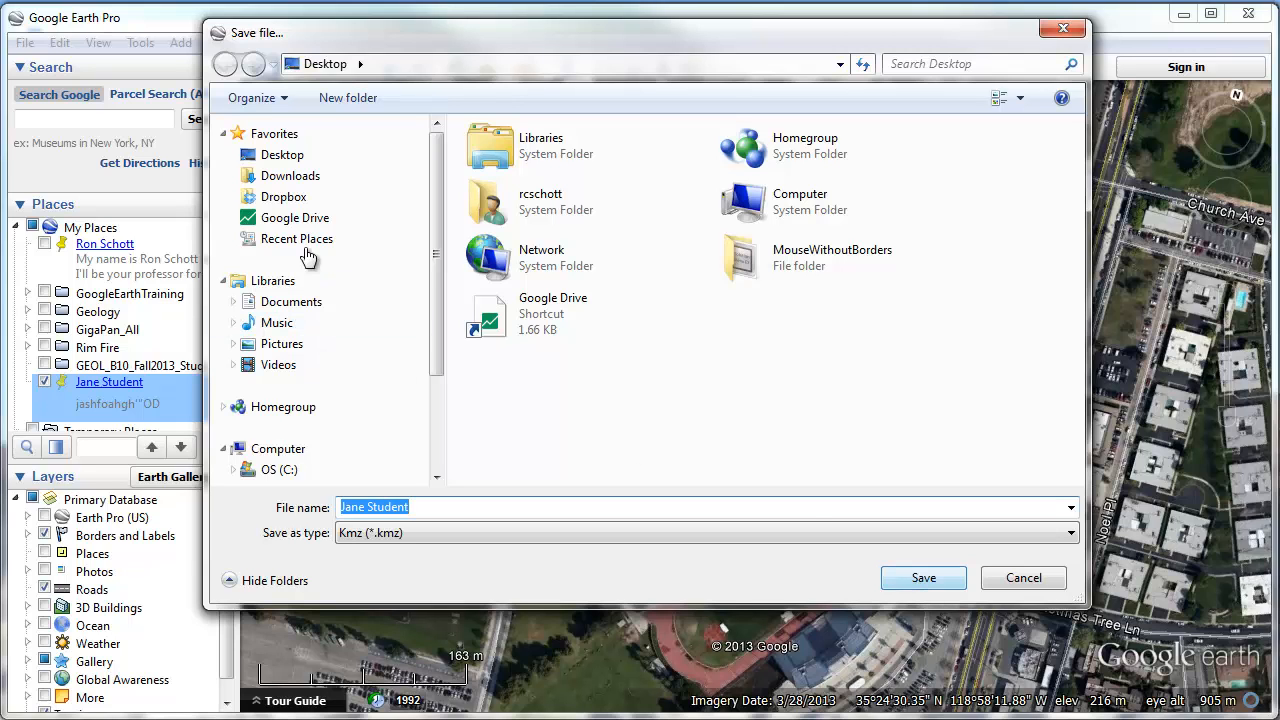
{"action": "left_click", "coordinate": [924, 582]}
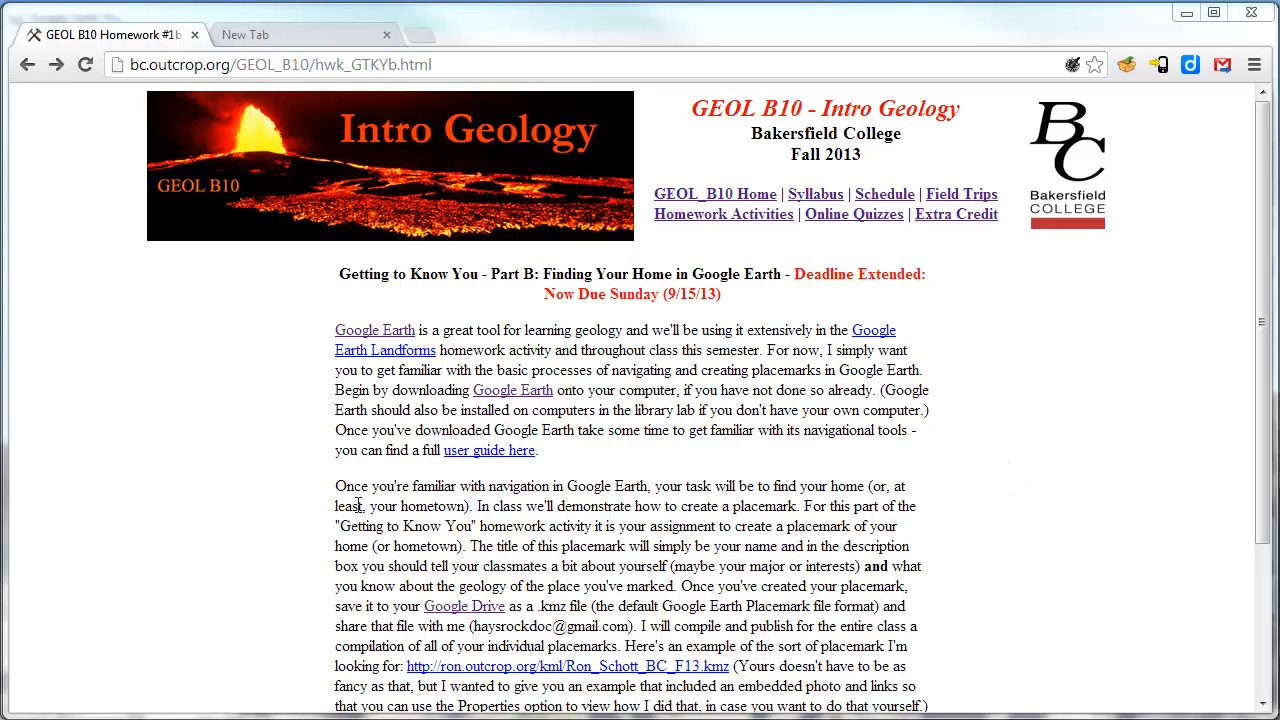
Follow the homework page's Google Drive link to reach My Drive.
{"action": "left_click", "coordinate": [452, 607]}
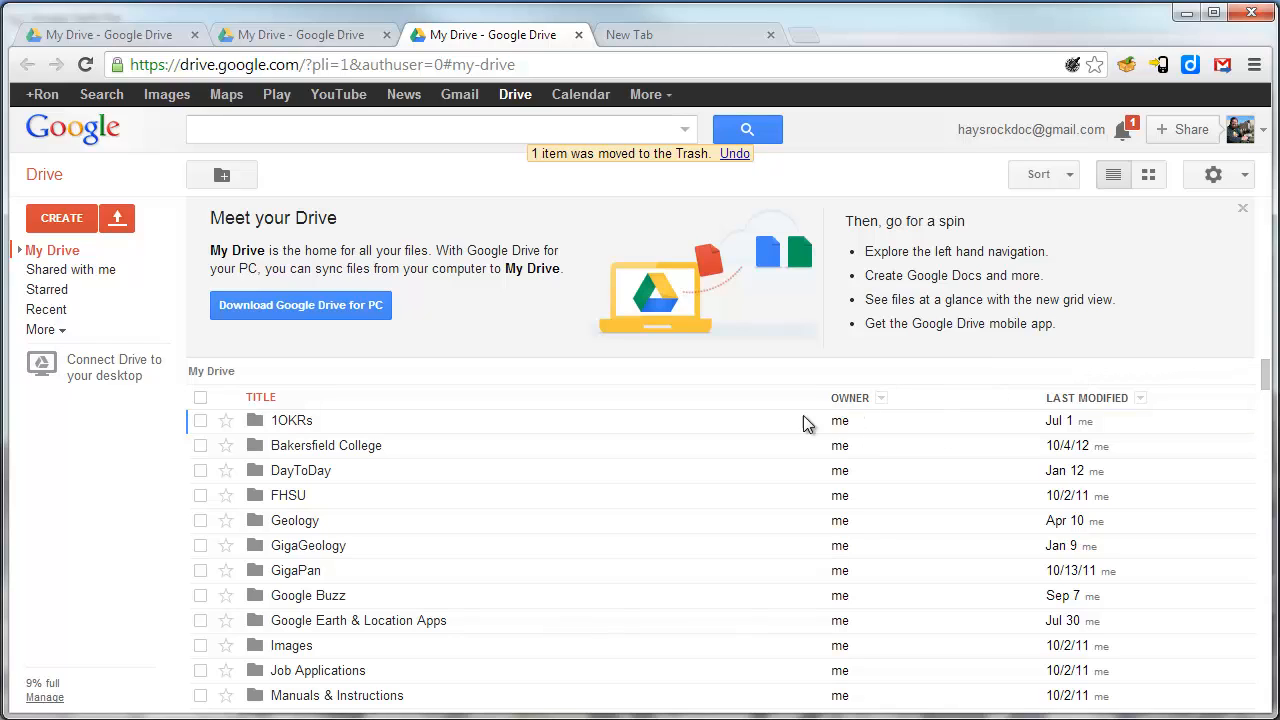
Upload Jane Student.kmz from the Desktop folder into My Drive using Upload > Files.
{"action": "left_click", "coordinate": [120, 222]}
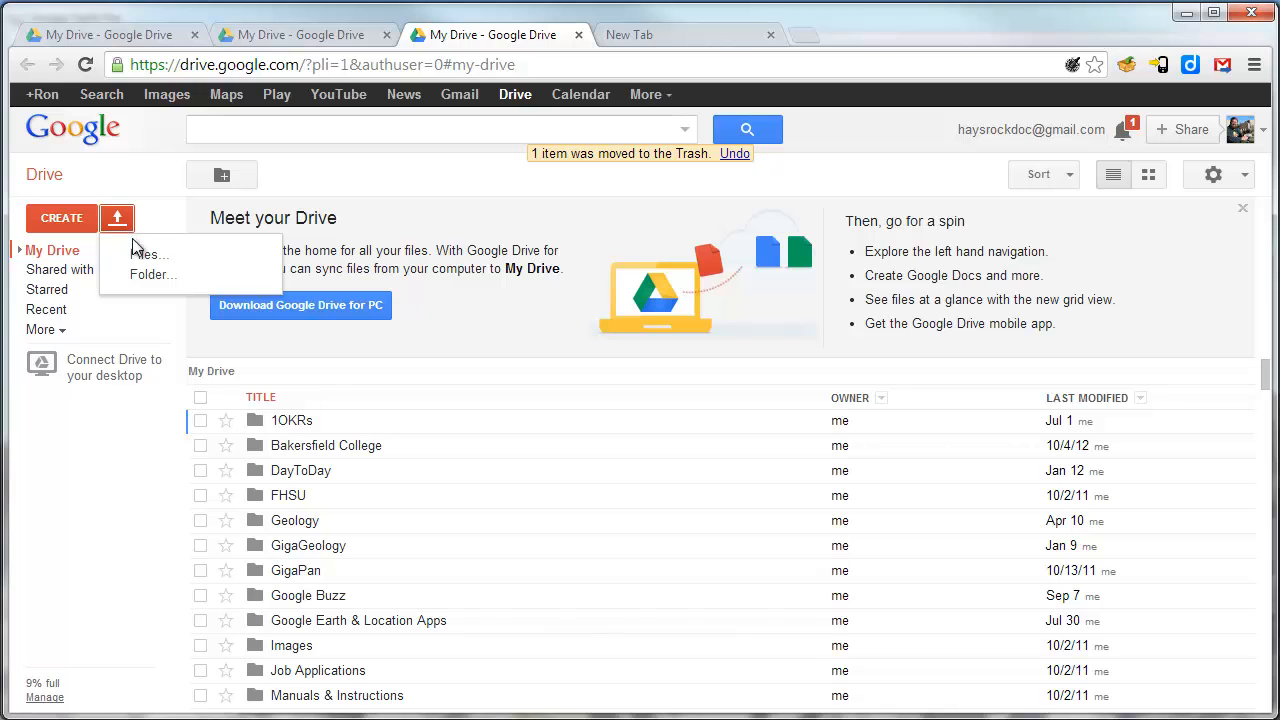
{"action": "left_click", "coordinate": [145, 256]}
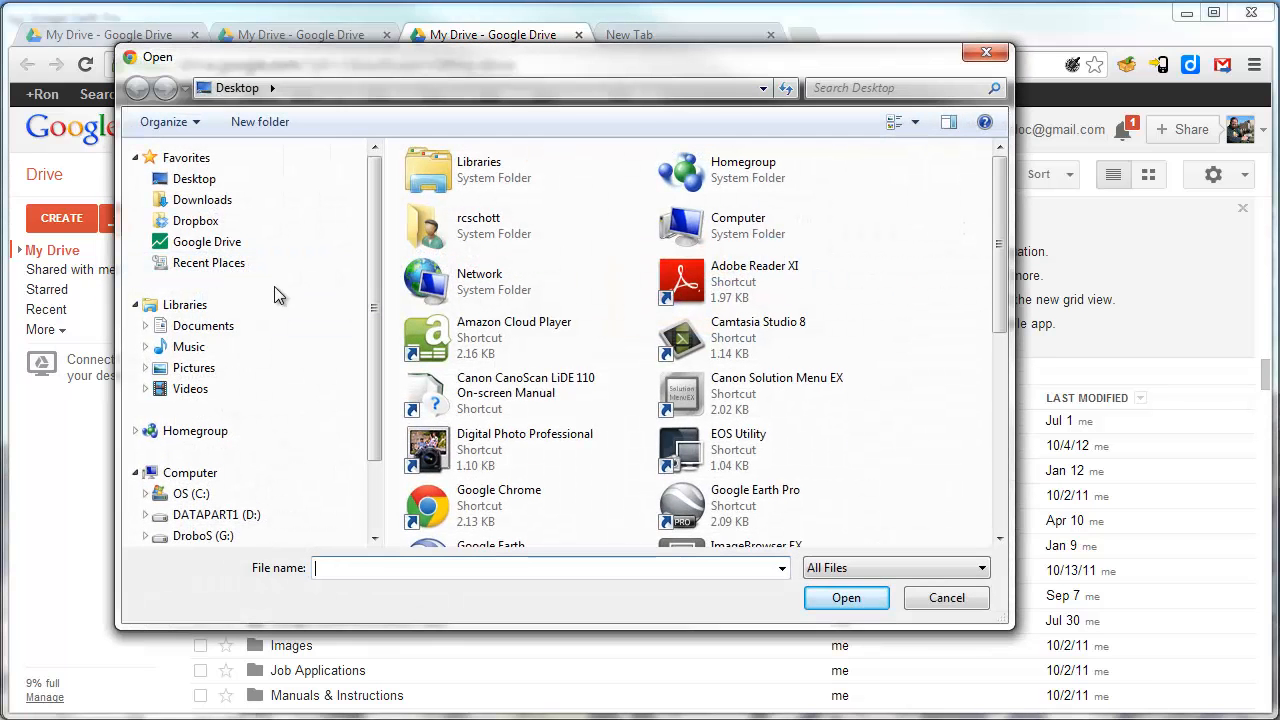
{"action": "left_click", "coordinate": [205, 186]}
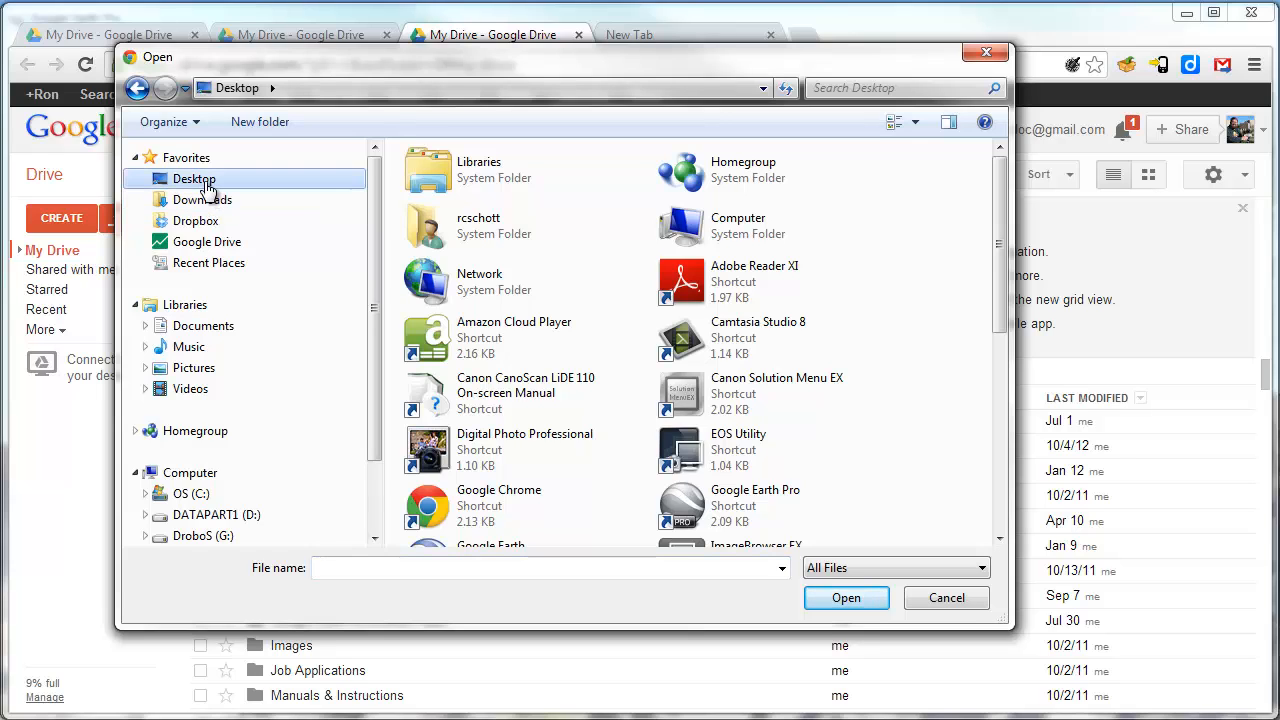
{"action": "scroll", "coordinate": [845, 443], "scroll_direction": "down", "scroll_amount": 2}
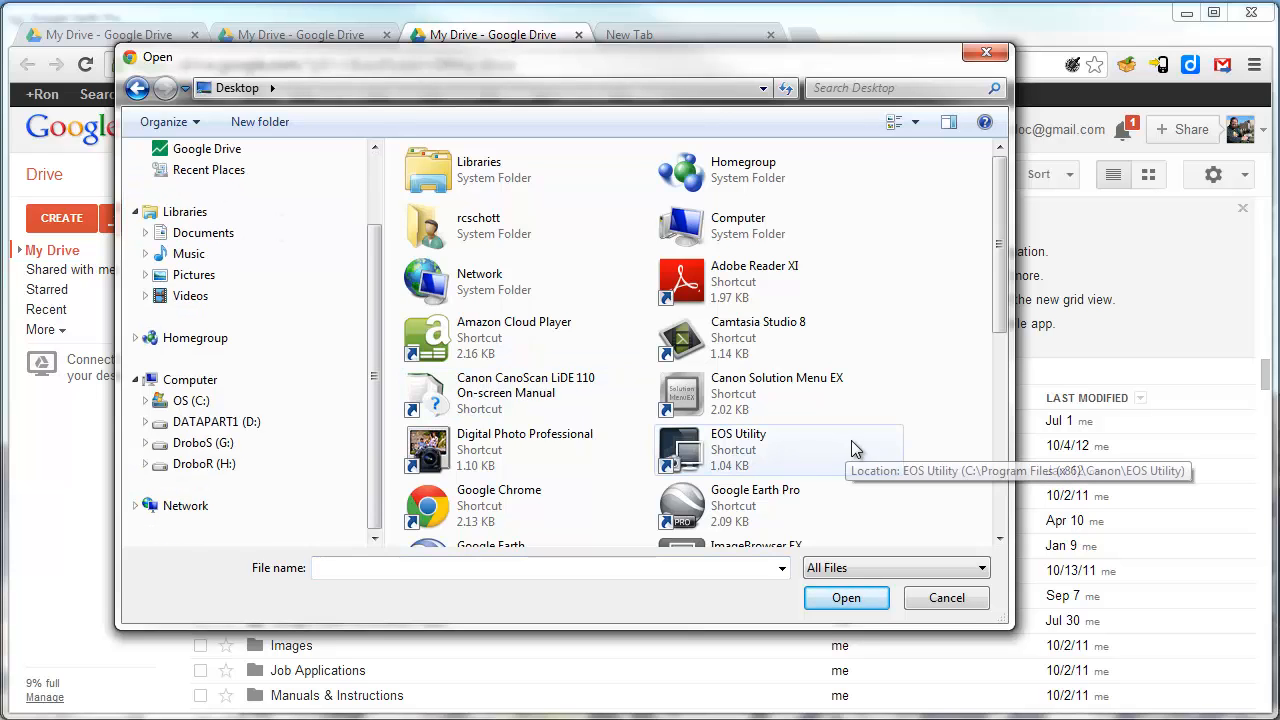
{"action": "left_click", "coordinate": [1004, 452]}
{"action": "scroll", "coordinate": [1006, 522], "scroll_direction": "down", "scroll_amount": 1}
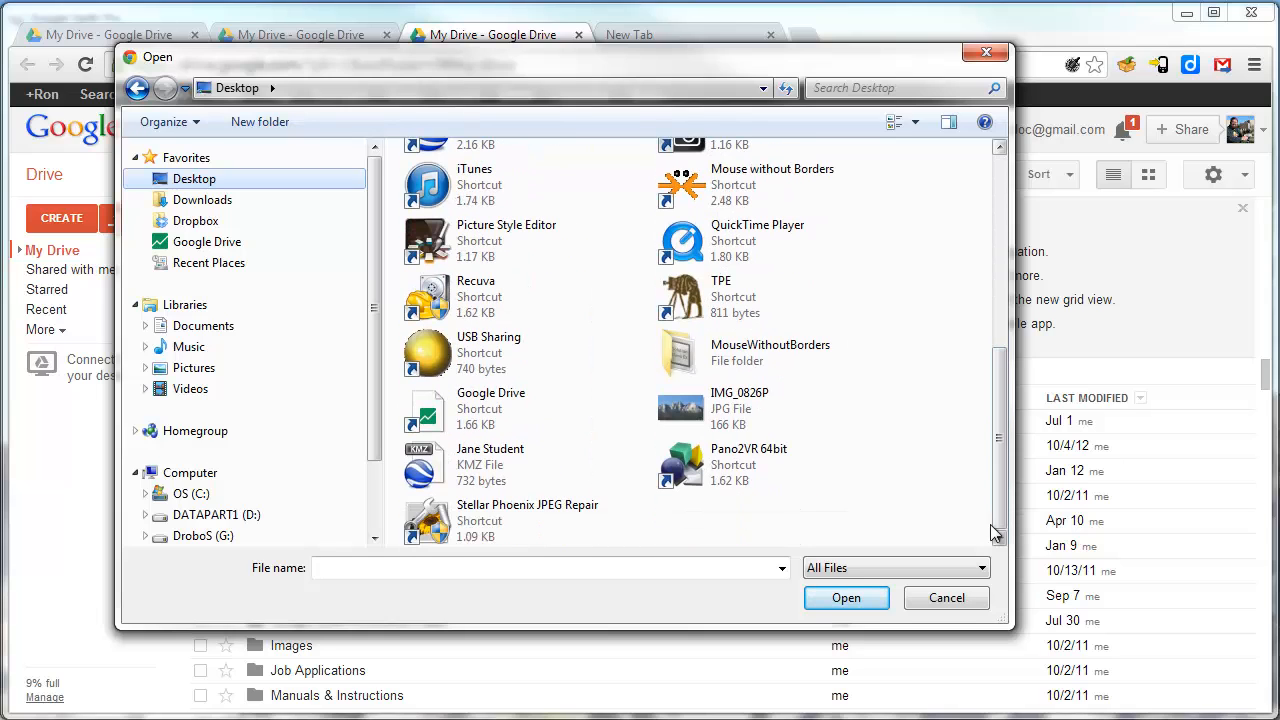
{"action": "left_click", "coordinate": [510, 460]}
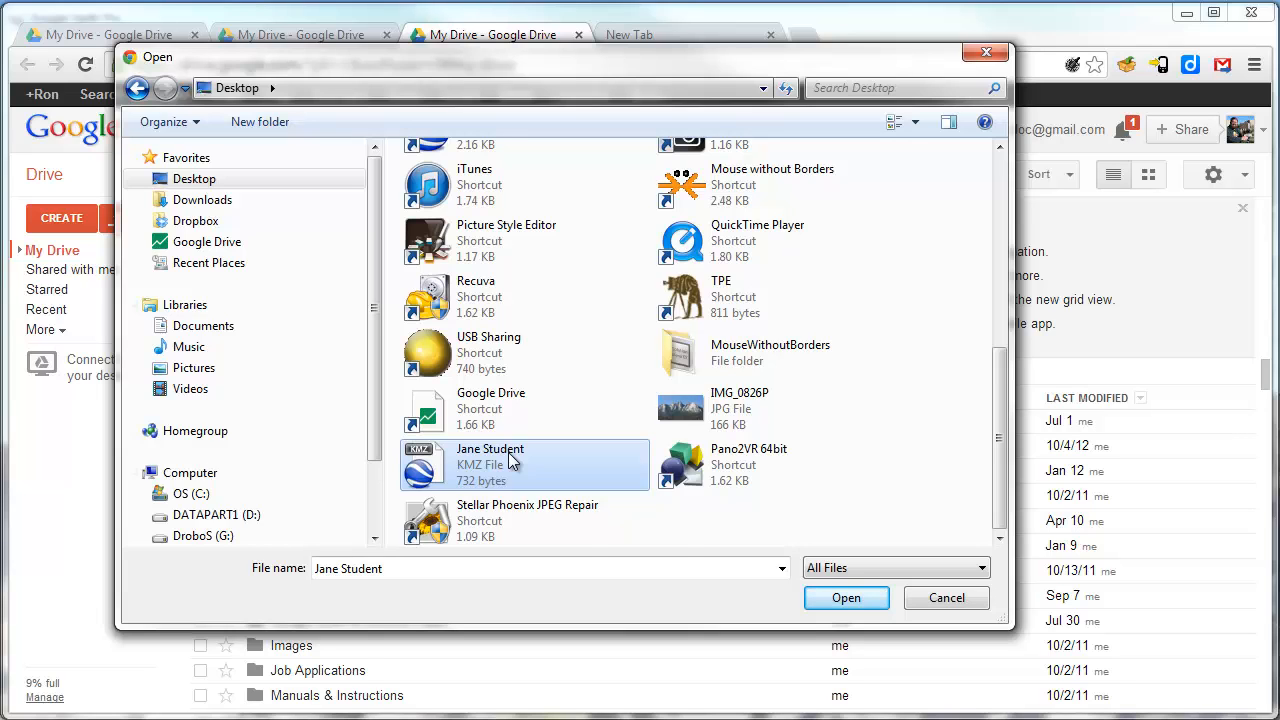
{"action": "left_click", "coordinate": [845, 598]}
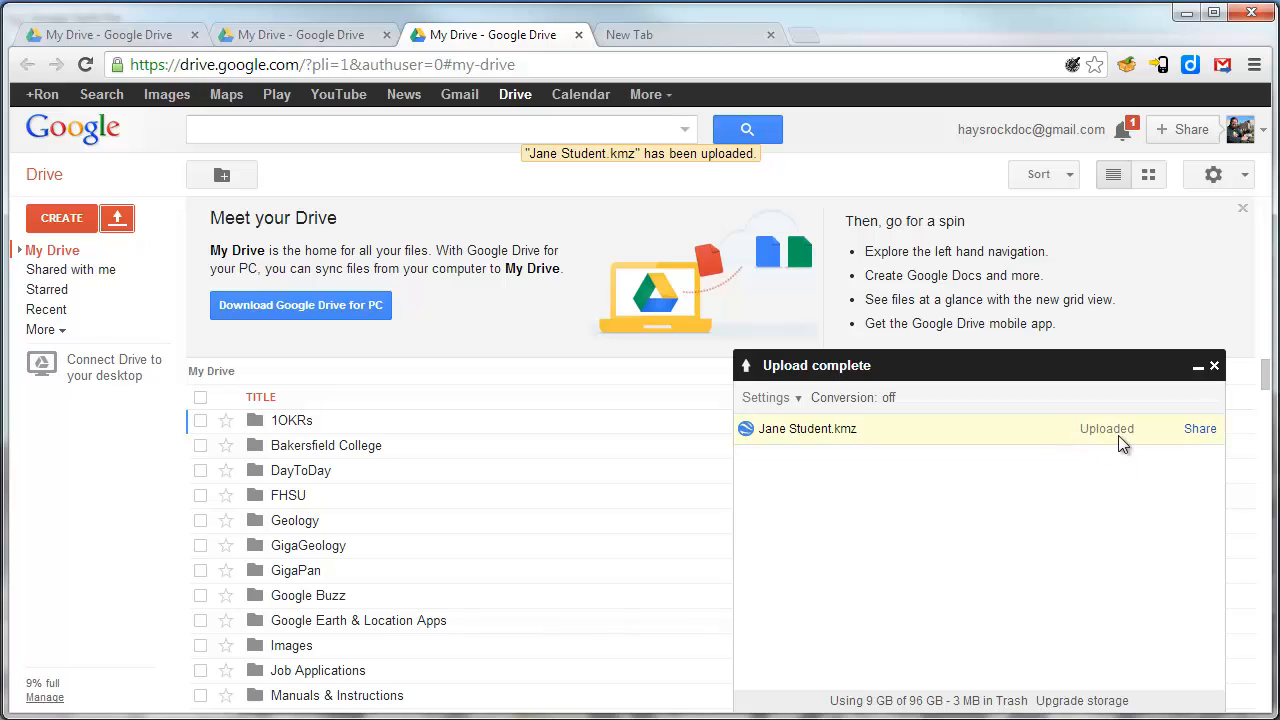
Share Jane Student.kmz with the instructor's e-mail at Can edit, then dismiss the upload summary.
{"action": "left_click", "coordinate": [1199, 430]}
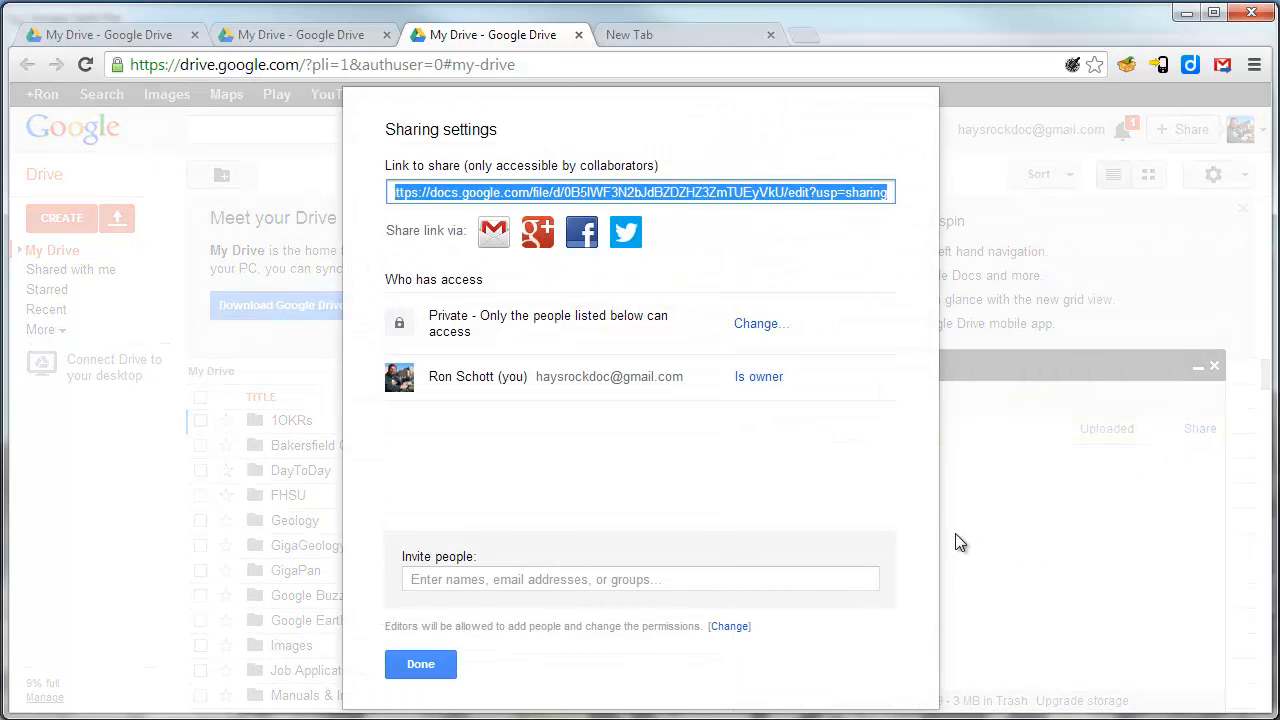
{"action": "left_click", "coordinate": [611, 579]}
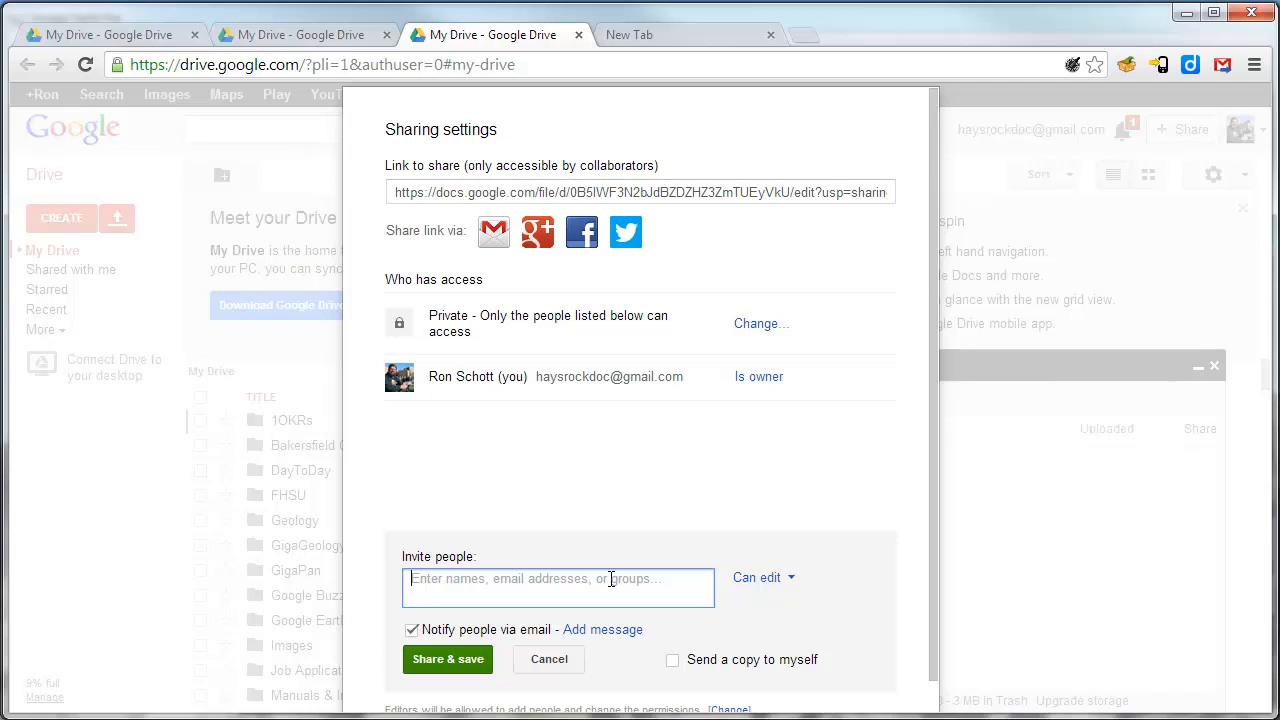
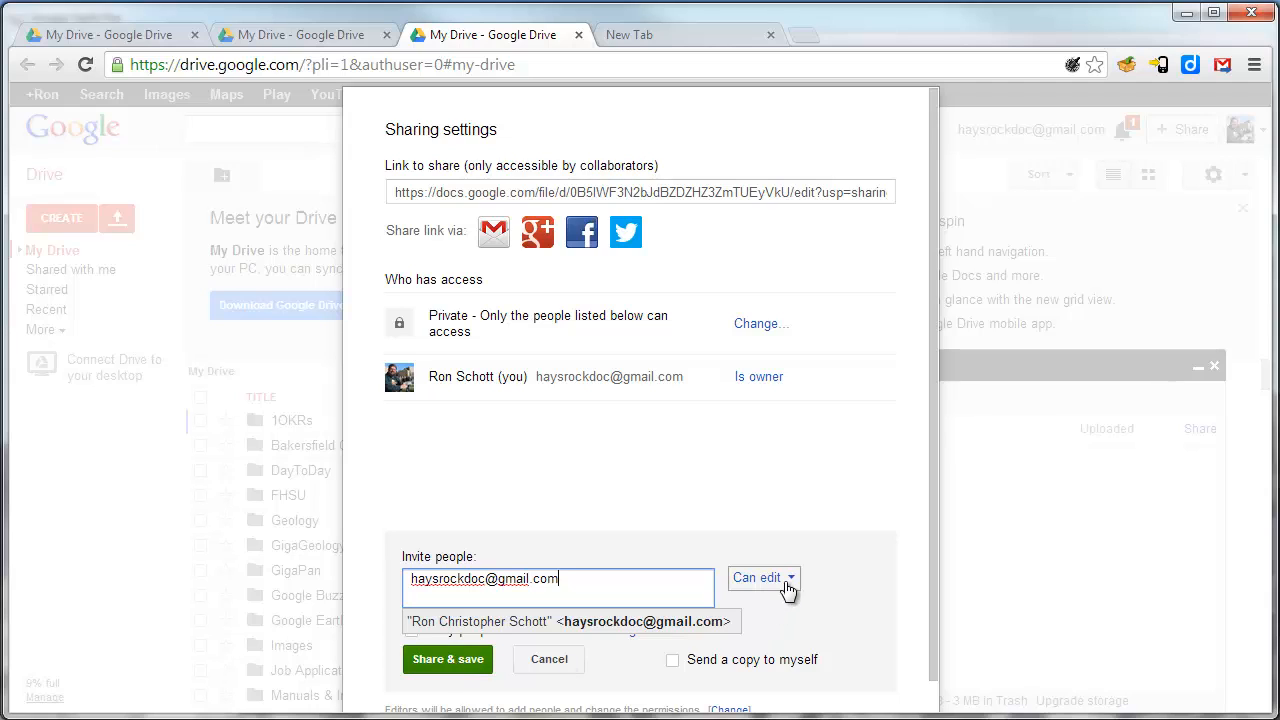
{"action": "left_click", "coordinate": [790, 580]}
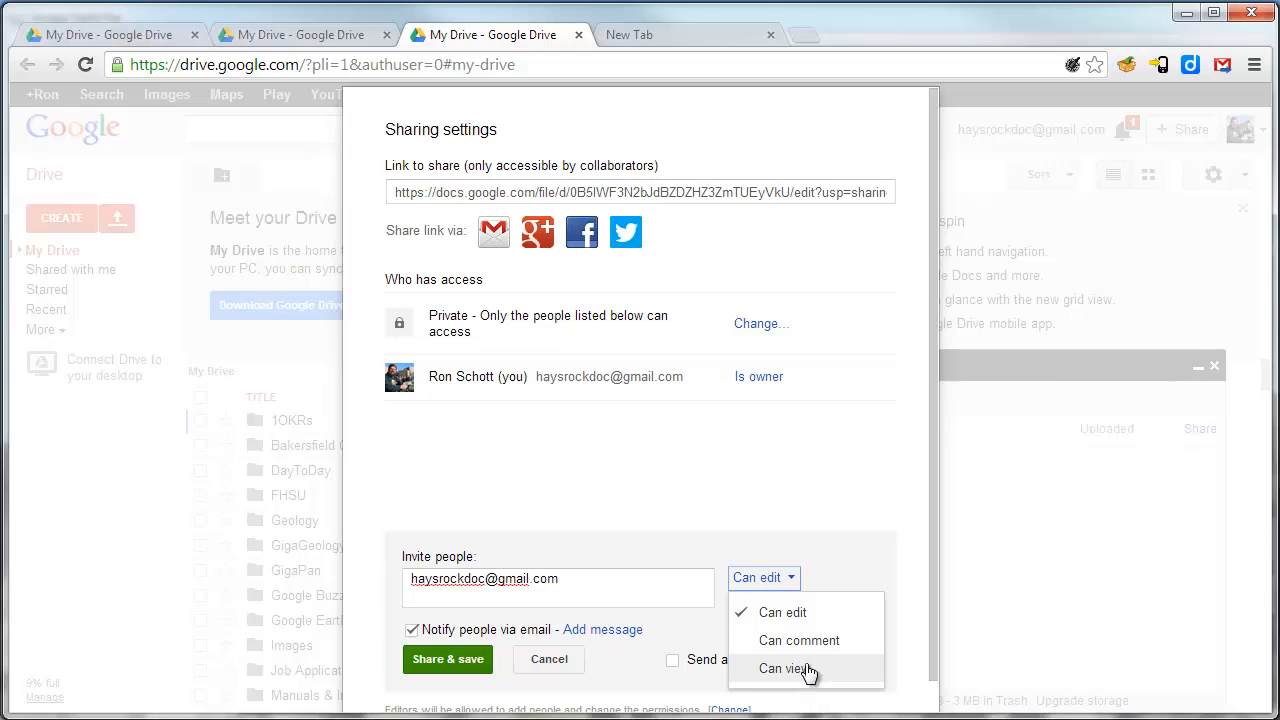
{"action": "left_click", "coordinate": [793, 582]}
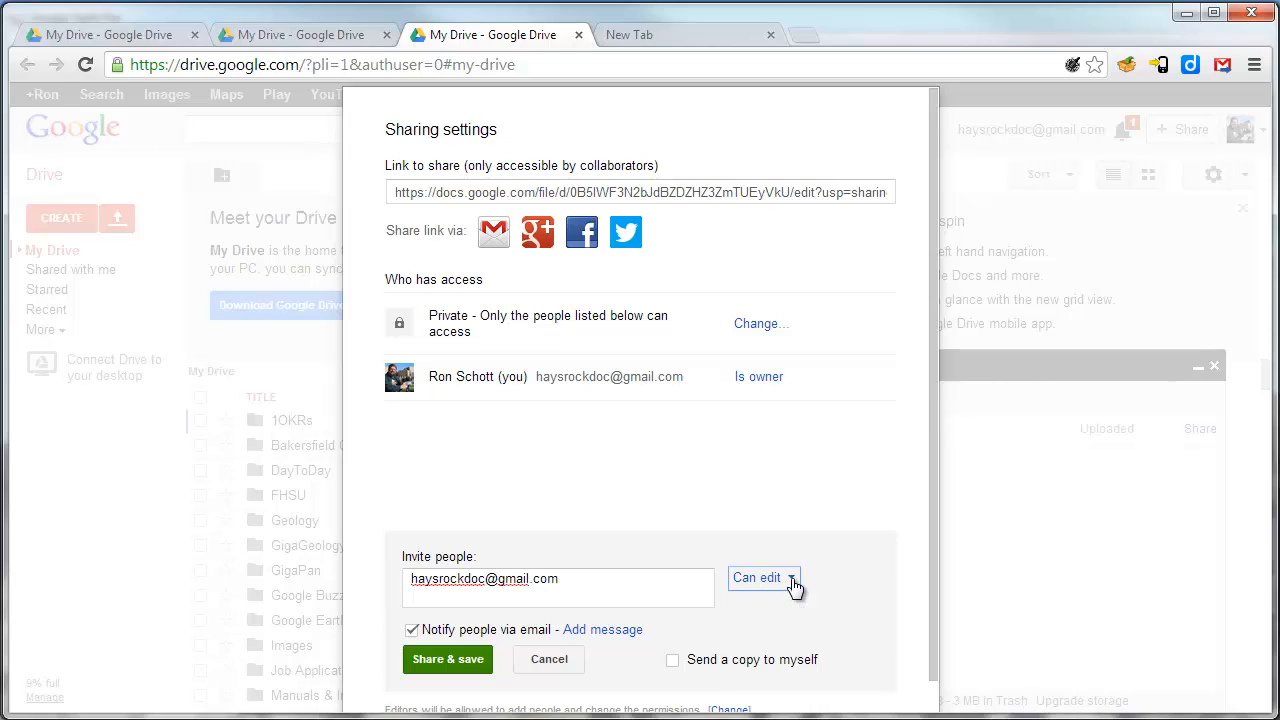
{"action": "left_click", "coordinate": [441, 662]}
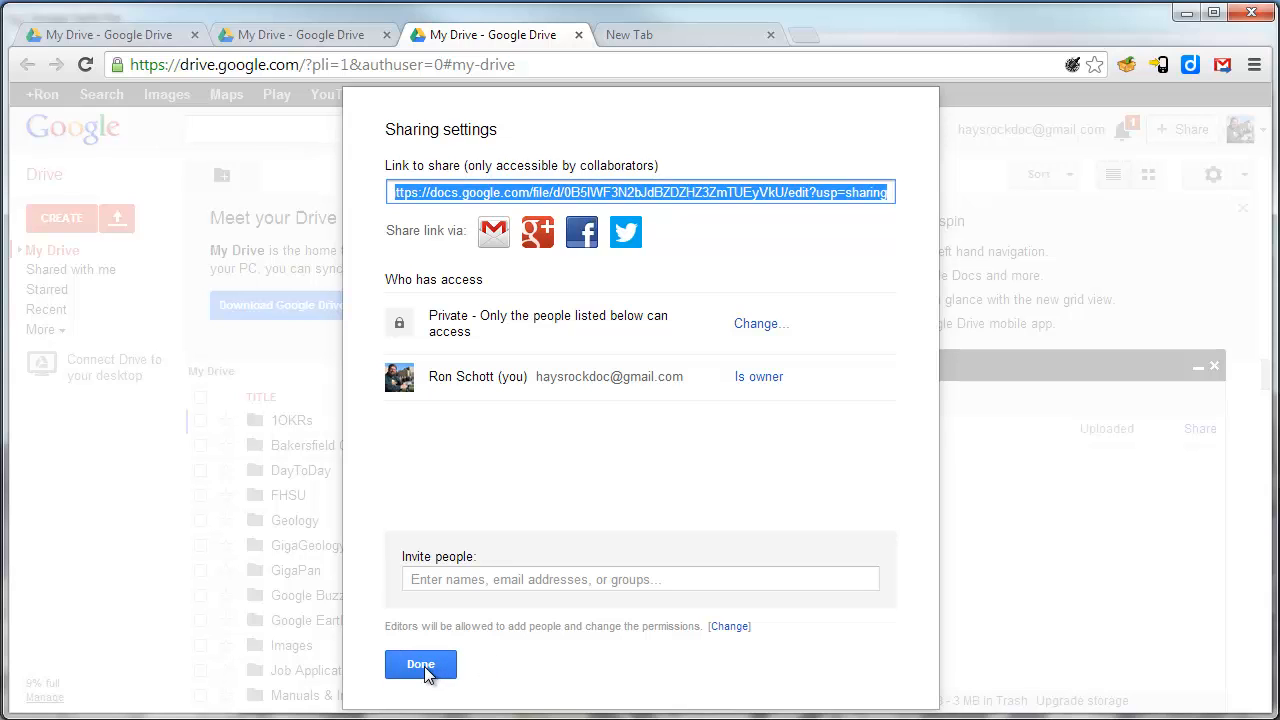
{"action": "left_click", "coordinate": [420, 667]}
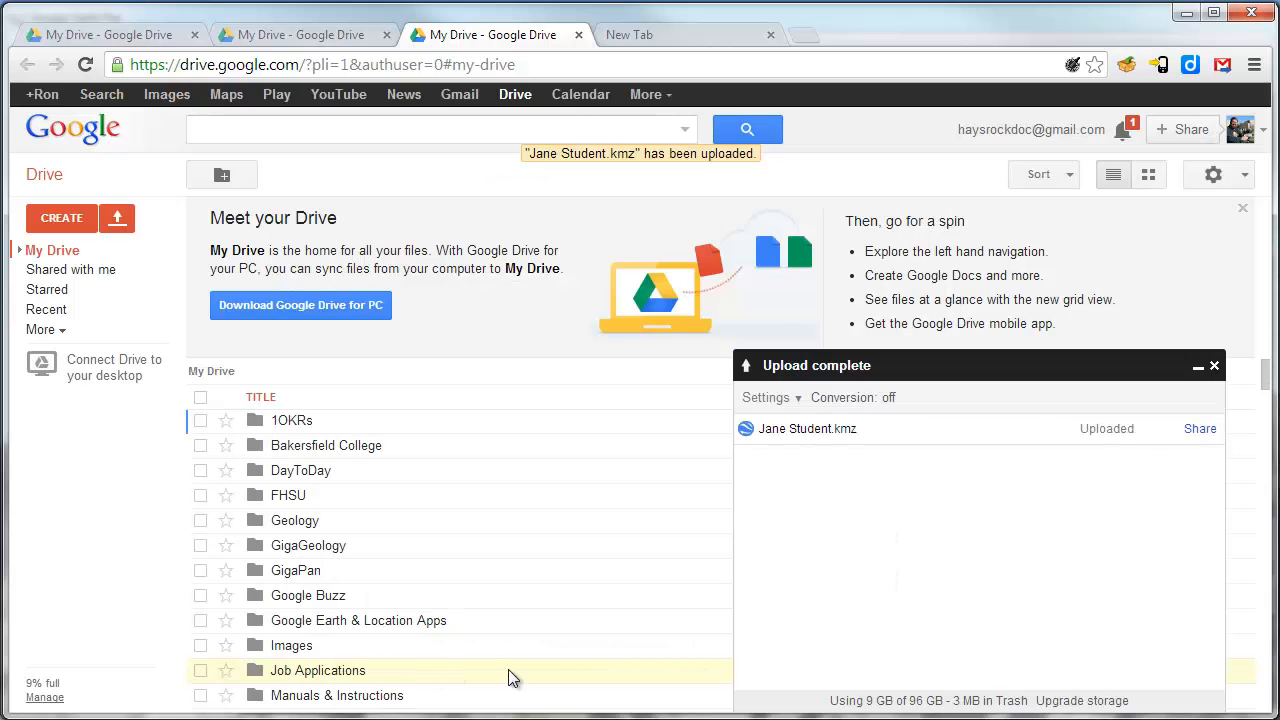
{"action": "left_click", "coordinate": [1216, 365]}
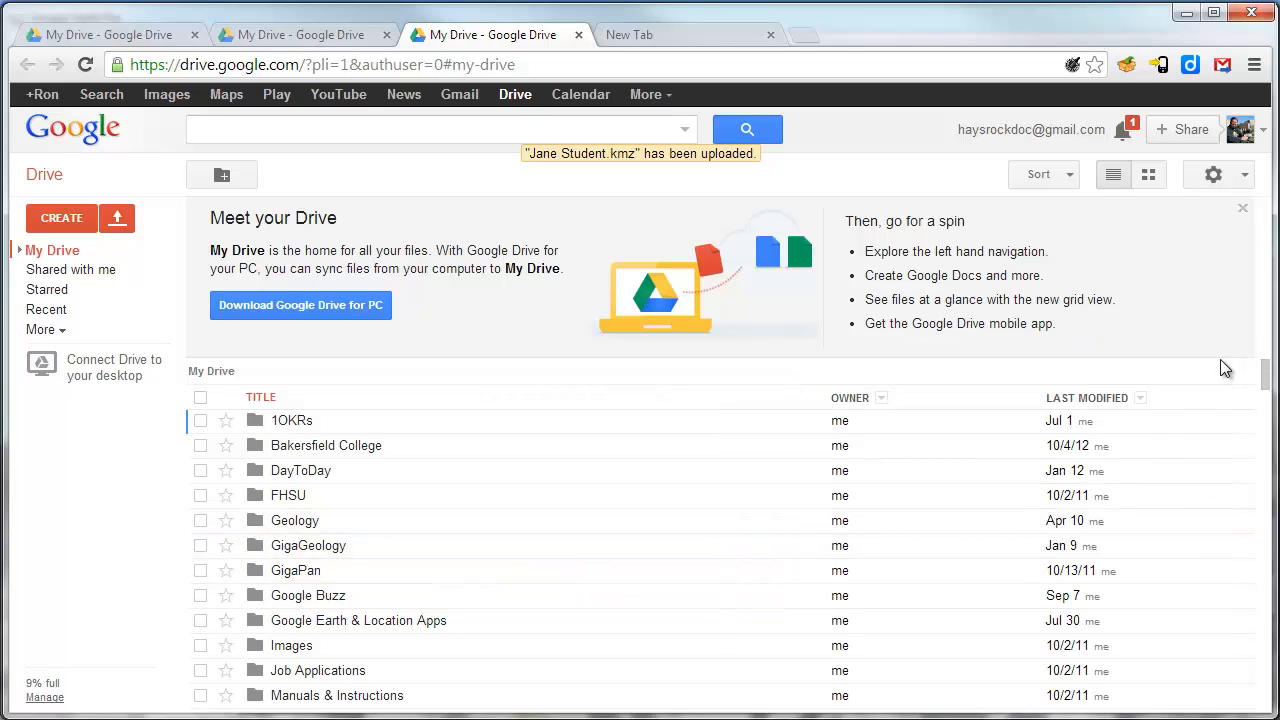